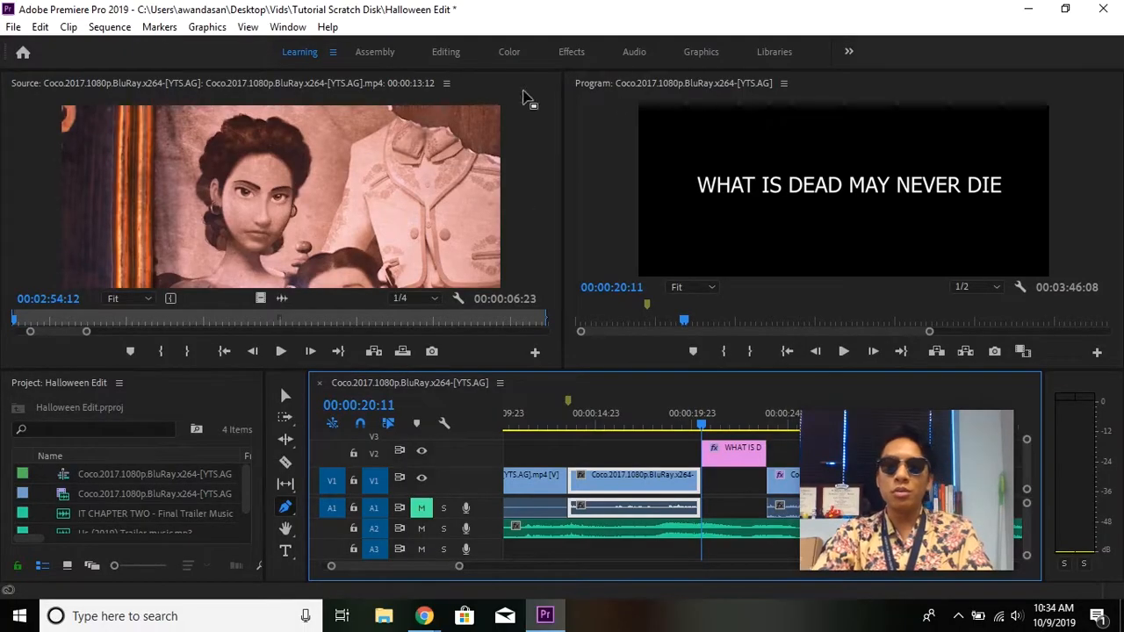
Display the effect controls for the selected Coco clip on V1 with the playhead at 00:00:18:02
{"action": "left_click", "coordinate": [289, 27]}
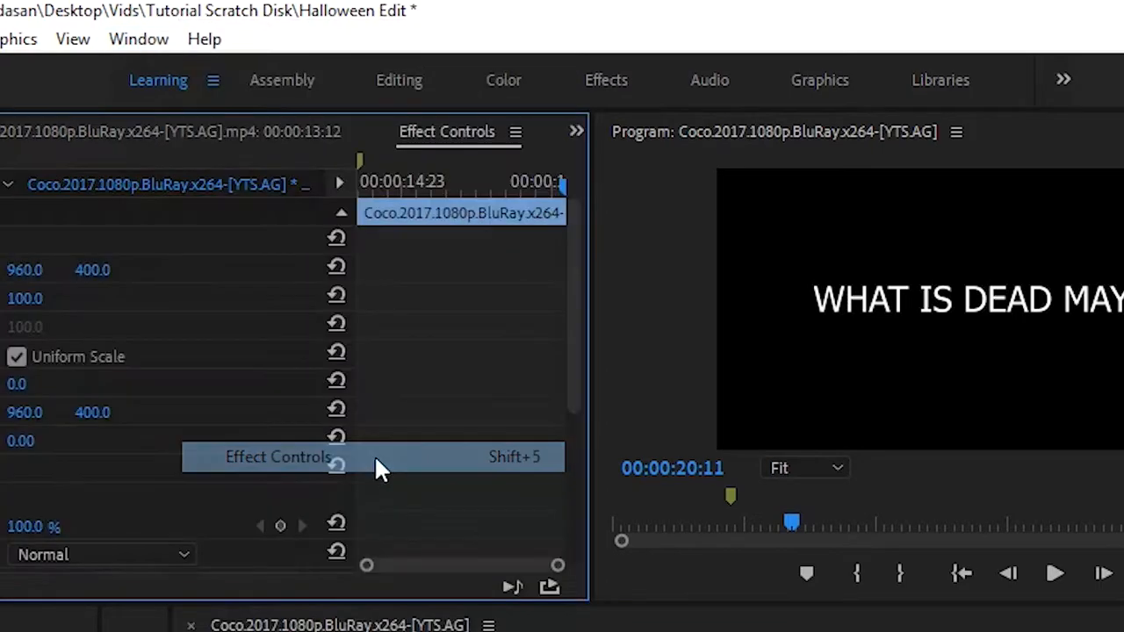
{"action": "left_click", "coordinate": [378, 465]}
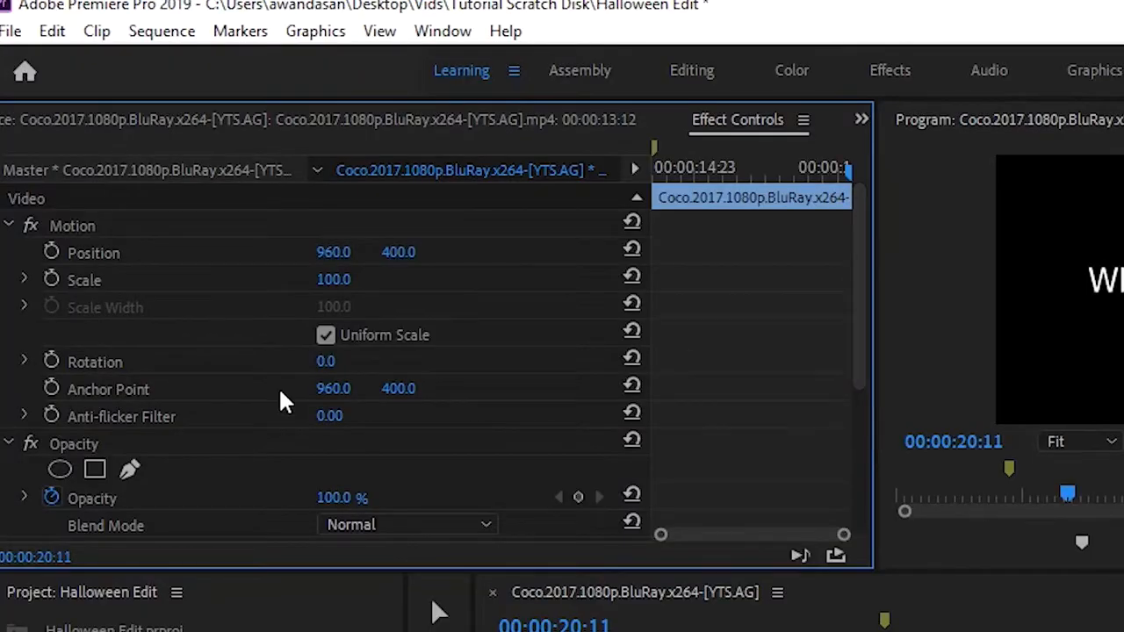
{"action": "left_click", "coordinate": [1028, 629]}
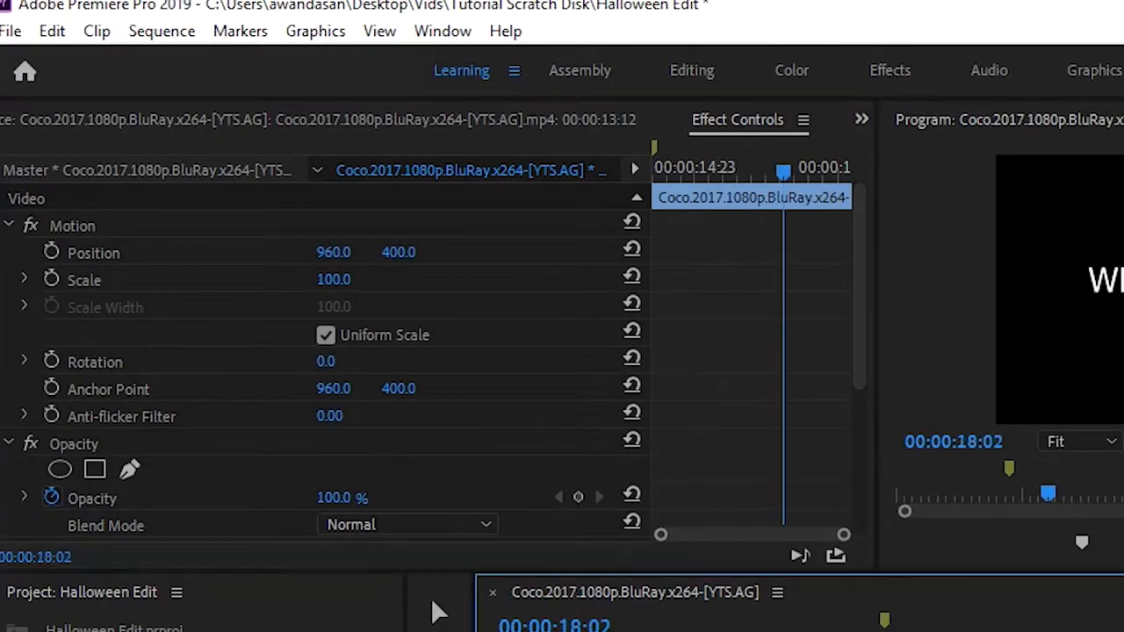
{"action": "left_click", "coordinate": [446, 615]}
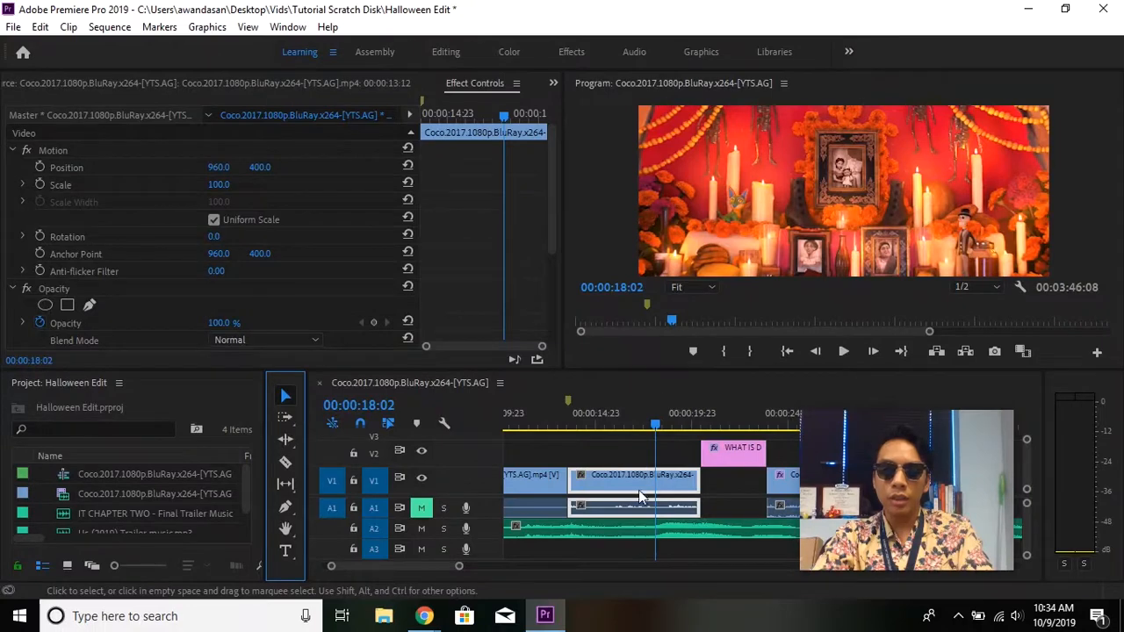
{"action": "double_click", "coordinate": [640, 491]}
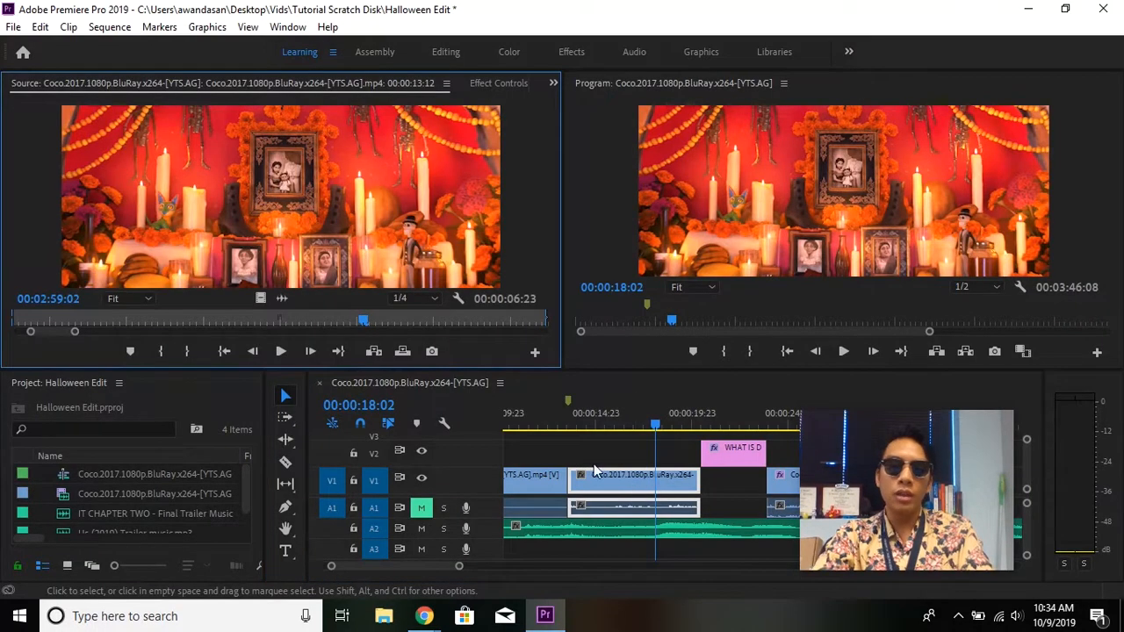
{"action": "left_click", "coordinate": [505, 83]}
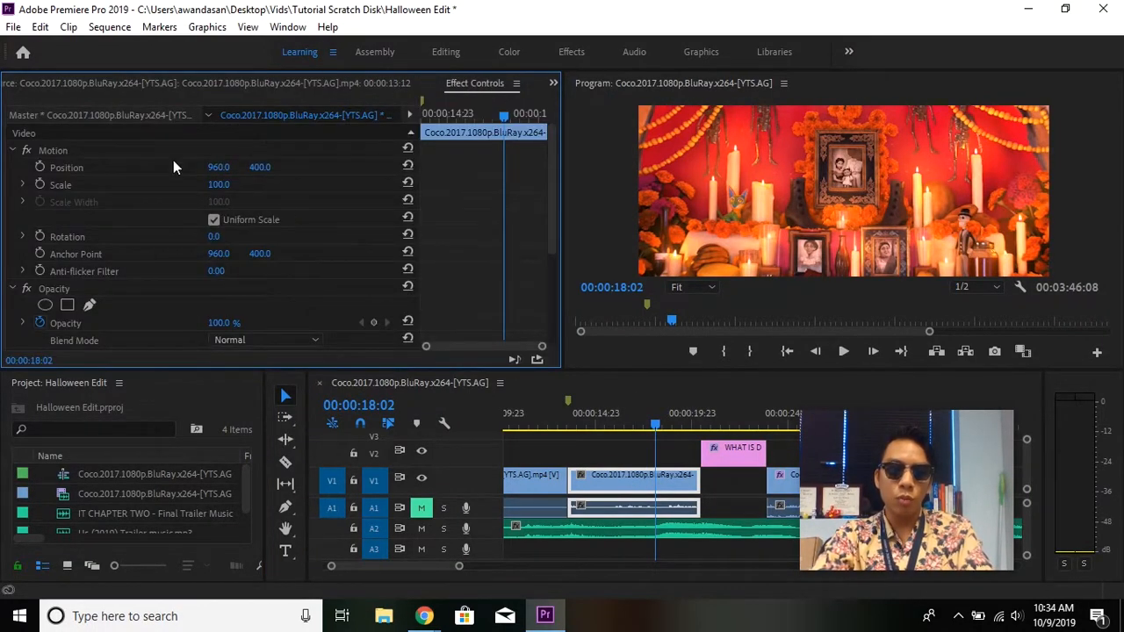
Try changing the Coco clip's scale and rotation, undoing each change
{"action": "left_click_drag", "start_coordinate": [218, 185], "coordinate": [616, 173]}
{"action": "key", "text": "ctrl+z"}
{"action": "left_click_drag", "start_coordinate": [261, 236], "coordinate": [236, 233]}
{"action": "key", "text": "ctrl+z"}
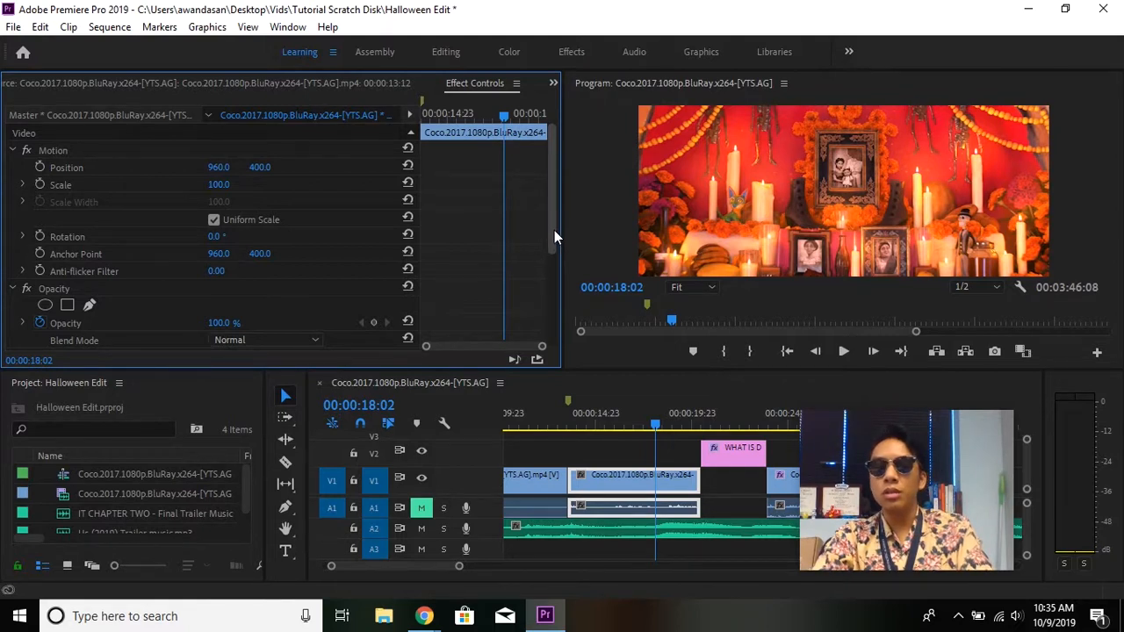
{"action": "left_click_drag", "start_coordinate": [553, 230], "coordinate": [556, 246]}
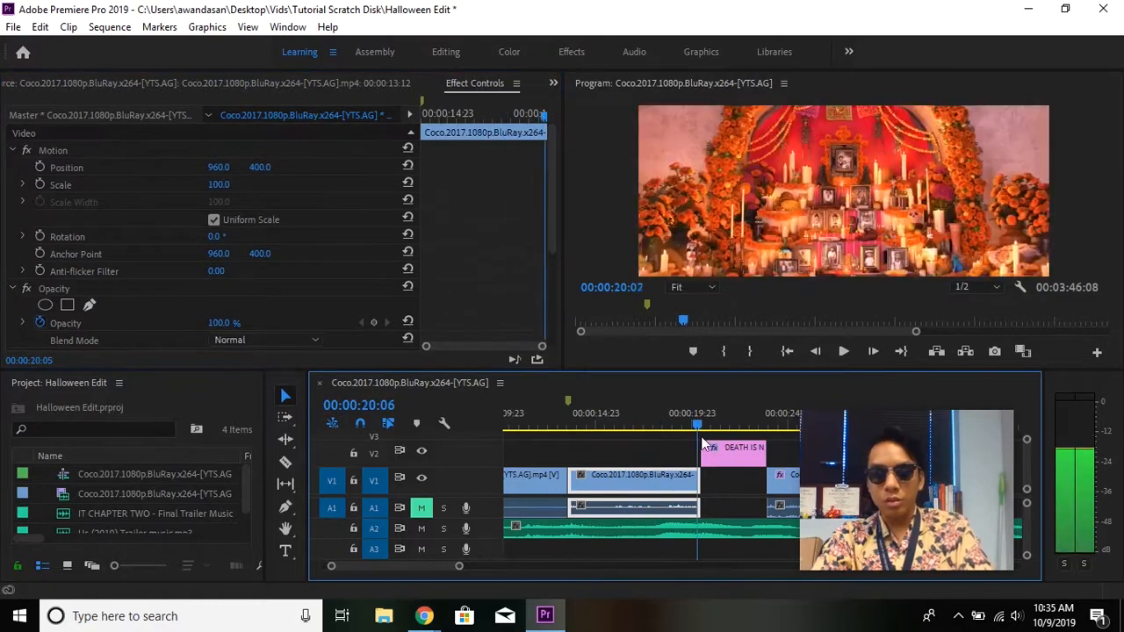
Select the title graphic on V2, bring the playhead to its start and save the project
{"action": "left_click_drag", "start_coordinate": [701, 439], "coordinate": [668, 439]}
{"action": "left_click", "coordinate": [723, 458]}
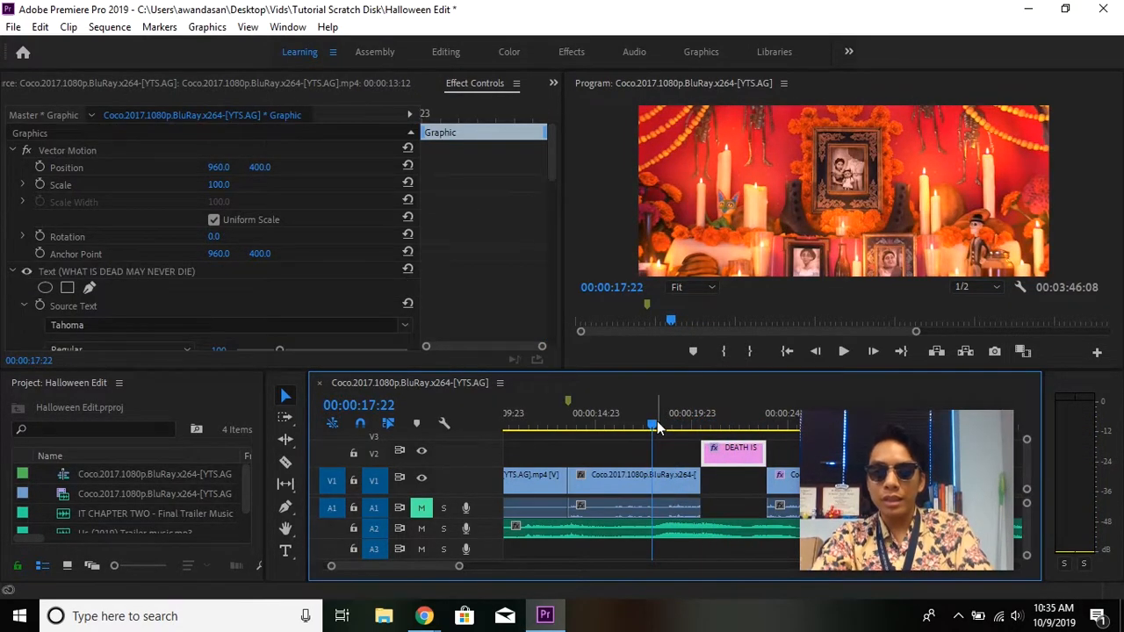
{"action": "left_click_drag", "start_coordinate": [655, 422], "coordinate": [702, 436]}
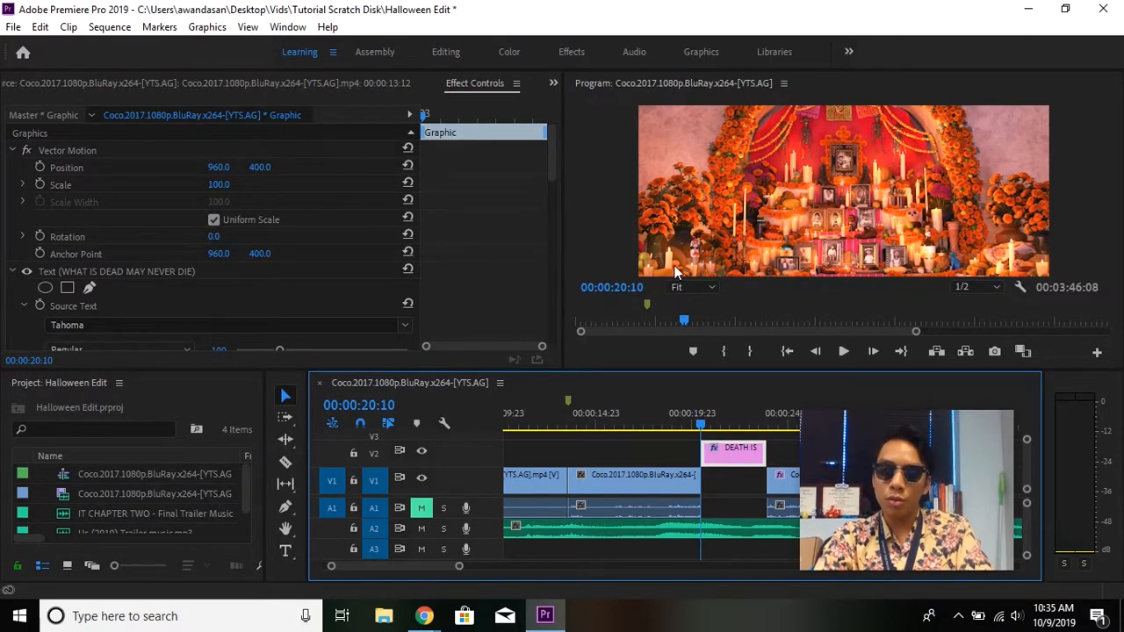
{"action": "key", "text": "ctrl+s"}
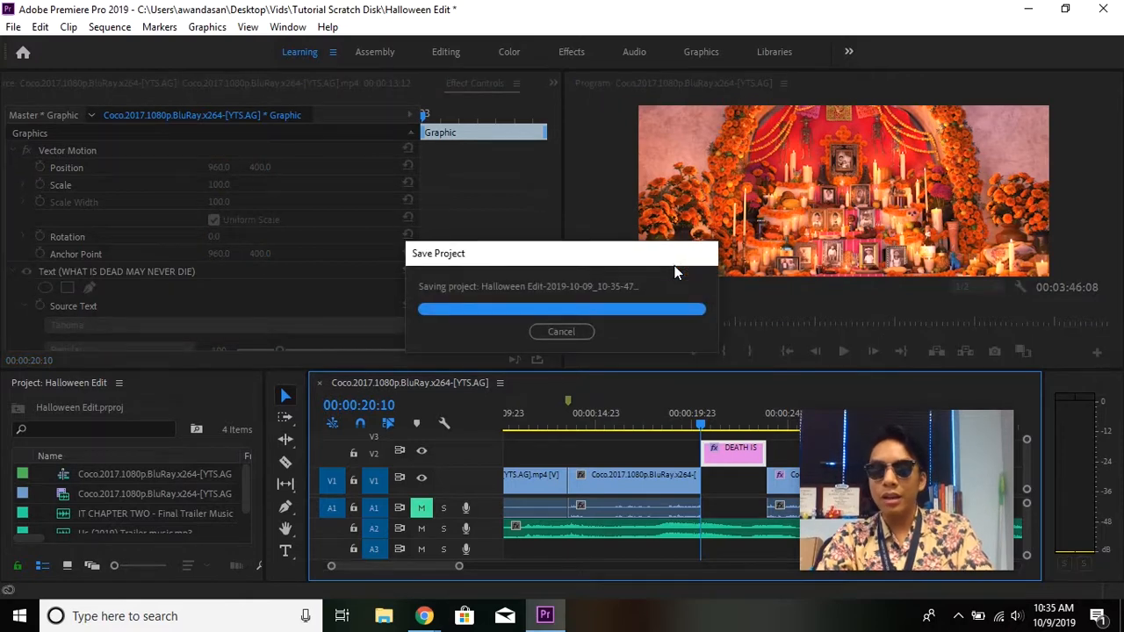
Start animating the title graphic's Scale with a keyframe of 100 on its first frame at 00:00:20:11
{"action": "key", "text": "Right"}
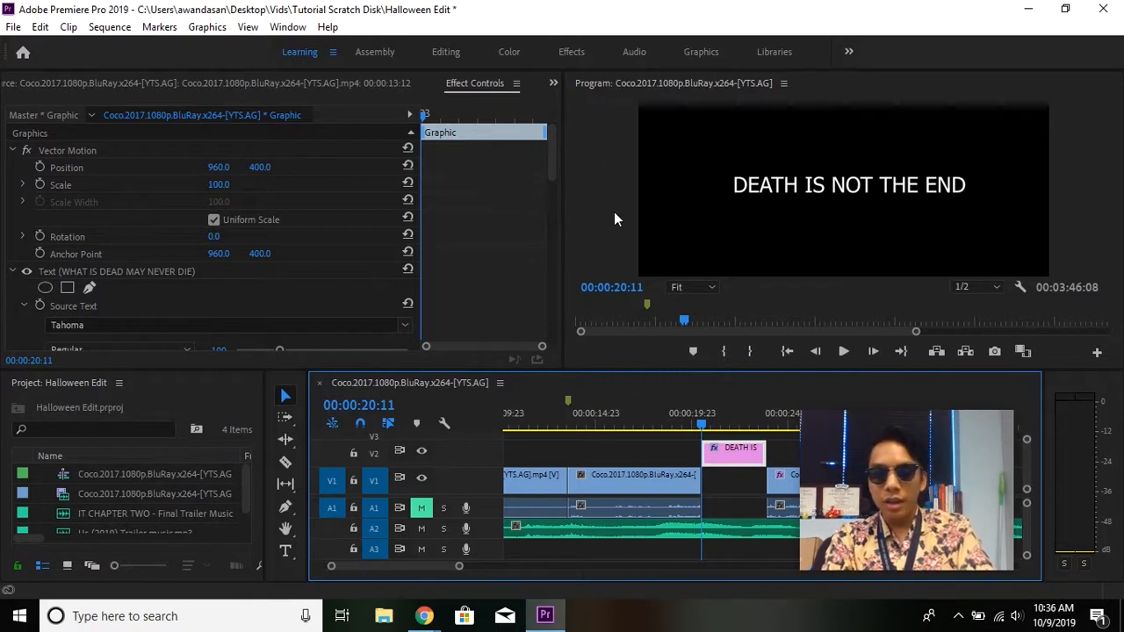
{"action": "mouse_move", "coordinate": [702, 426]}
{"action": "left_mouse_down"}
{"action": "mouse_move", "coordinate": [762, 427]}
{"action": "mouse_move", "coordinate": [702, 430]}
{"action": "left_mouse_up"}
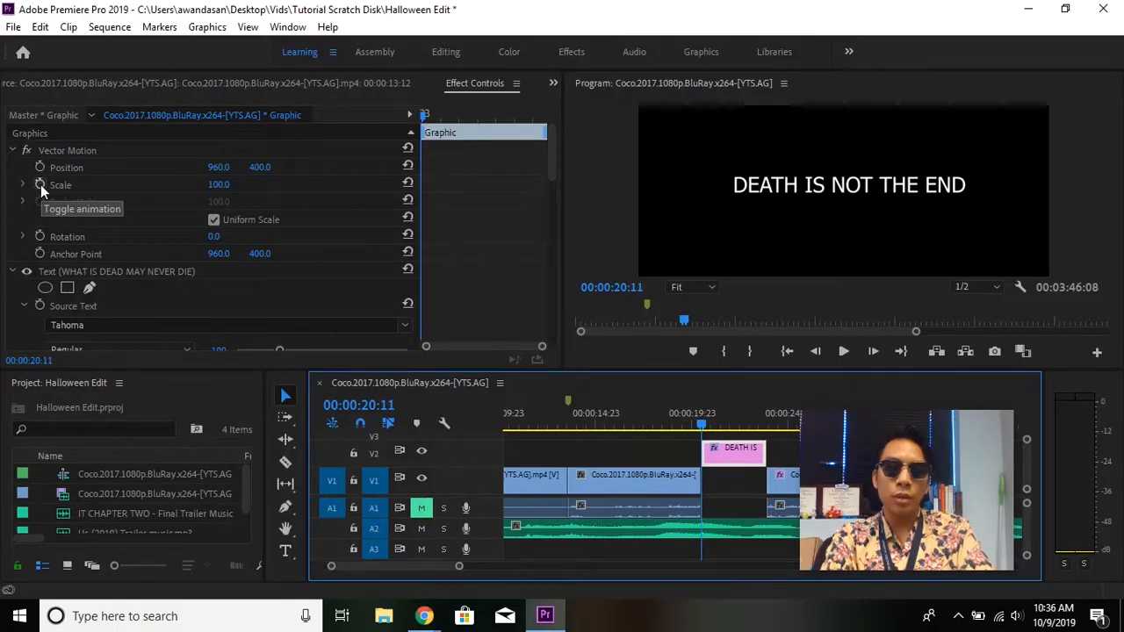
{"action": "left_click", "coordinate": [40, 184]}
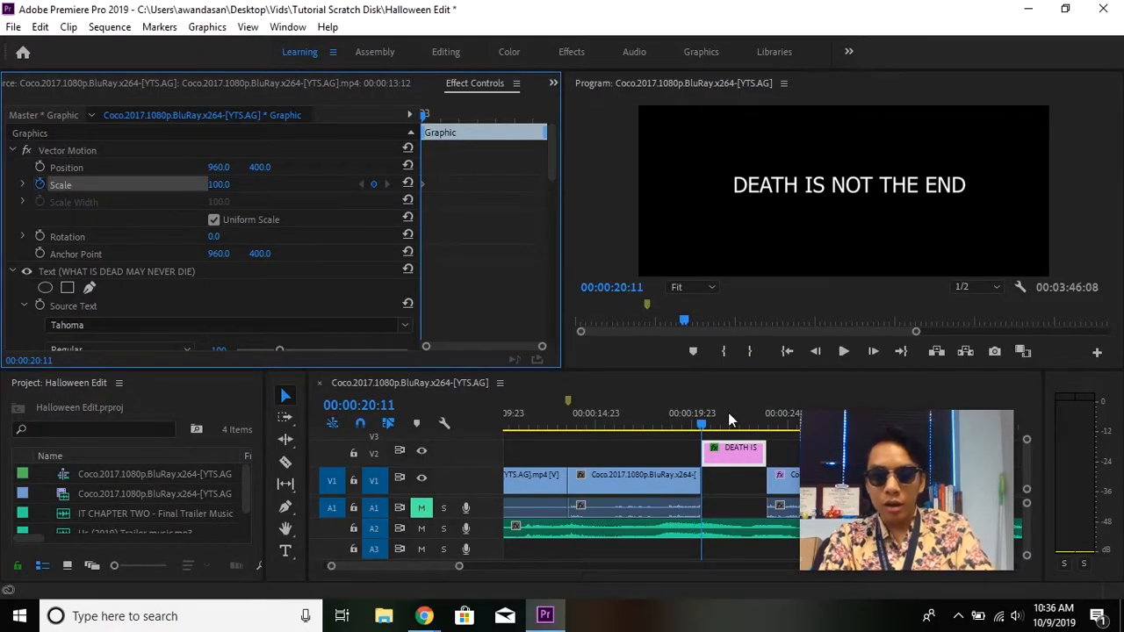
Add a second Scale keyframe to the title graphic on its last frame at 00:00:23:20
{"action": "left_click", "coordinate": [704, 428]}
{"action": "left_click_drag", "start_coordinate": [704, 429], "coordinate": [768, 434]}
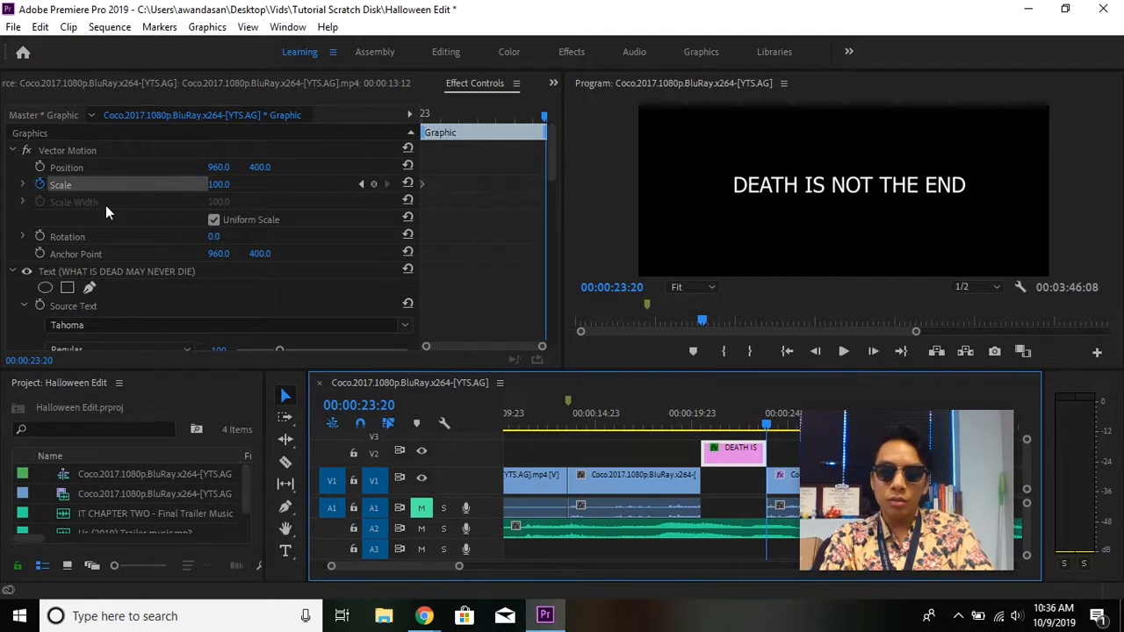
{"action": "left_click", "coordinate": [373, 186]}
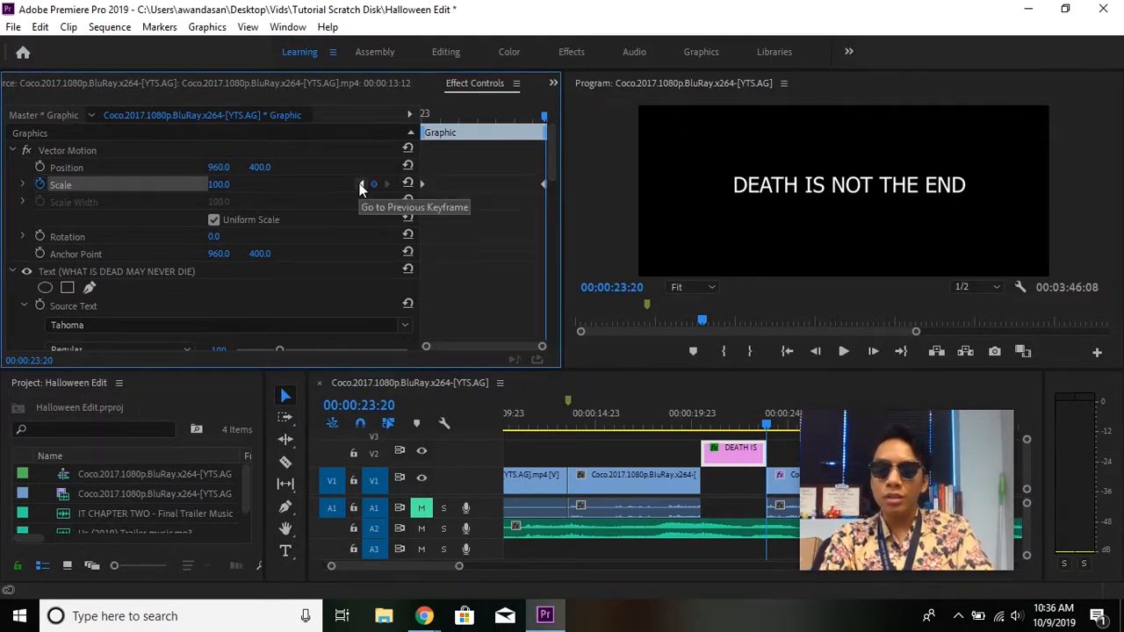
{"action": "key", "text": "Left"}
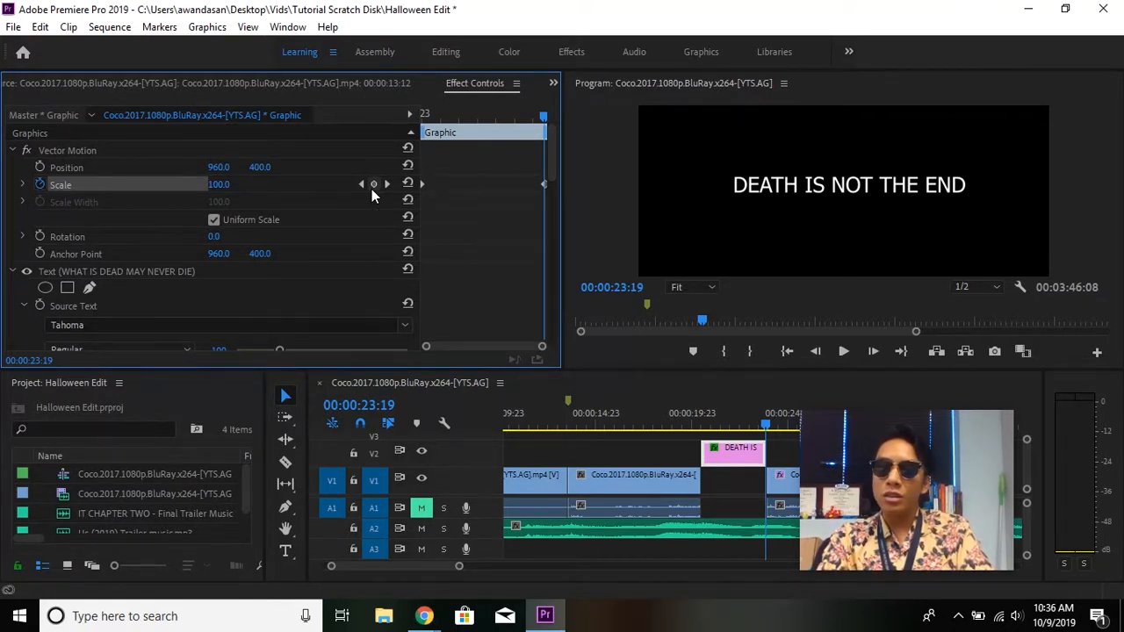
{"action": "key", "text": "Right"}
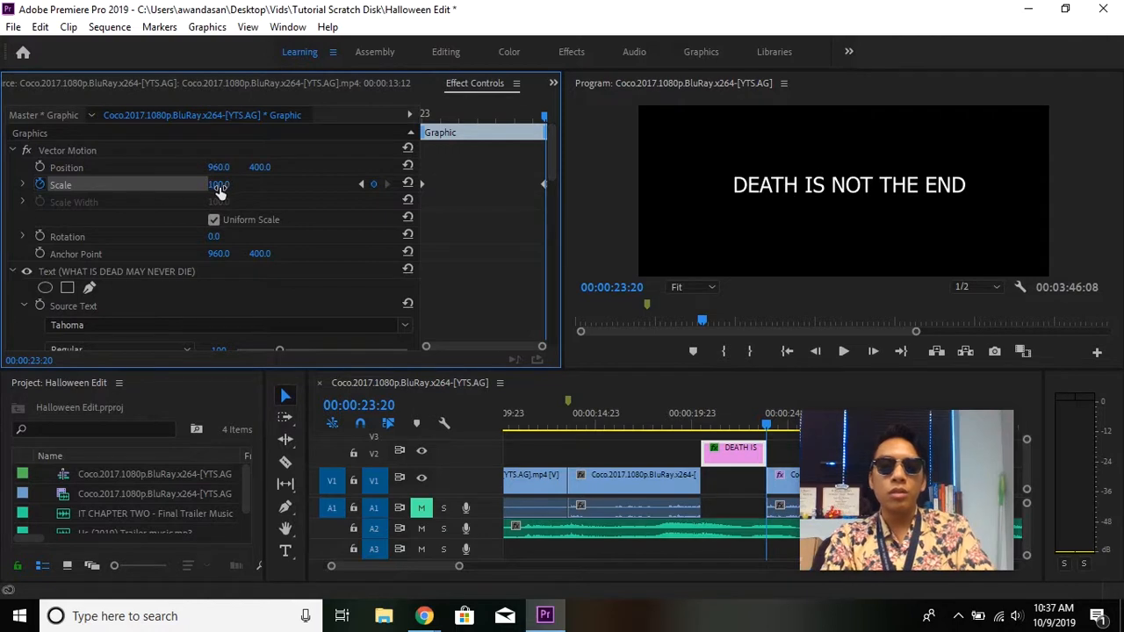
Set the ending Scale keyframe of the title graphic to 140 and play back the animation
{"action": "left_click_drag", "start_coordinate": [229, 188], "coordinate": [265, 192]}
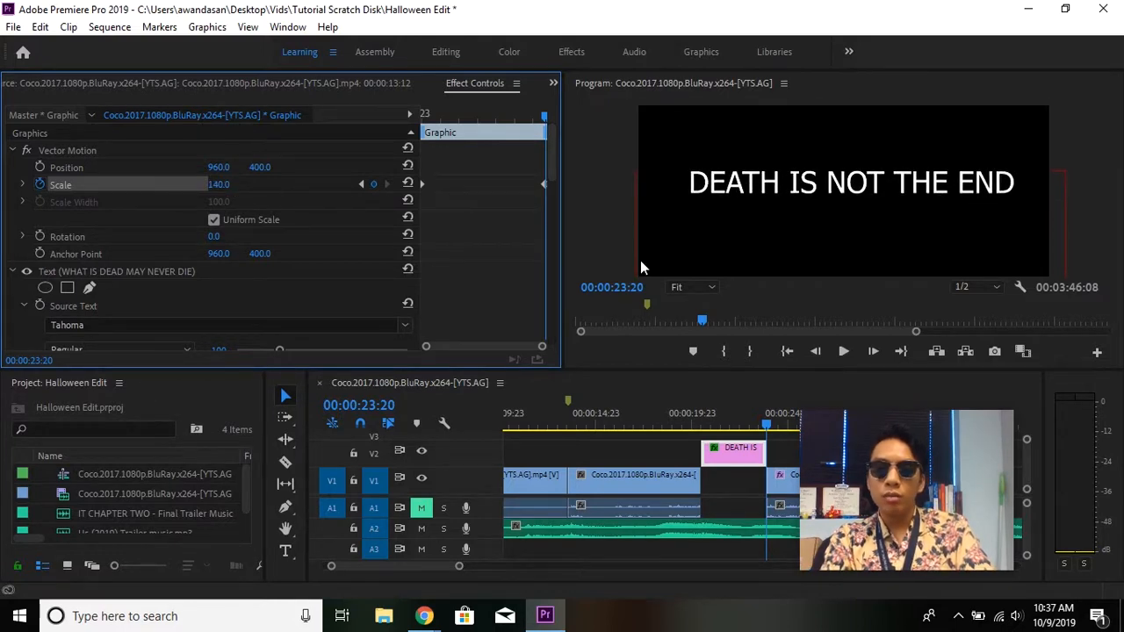
{"action": "left_click", "coordinate": [695, 427]}
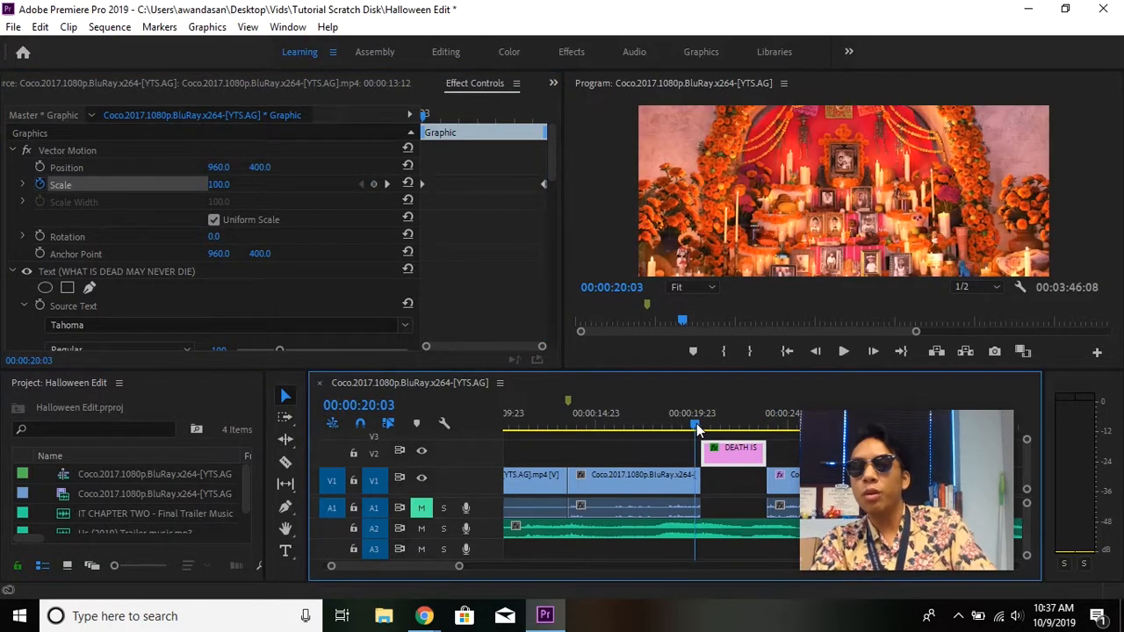
{"action": "key", "text": "space"}
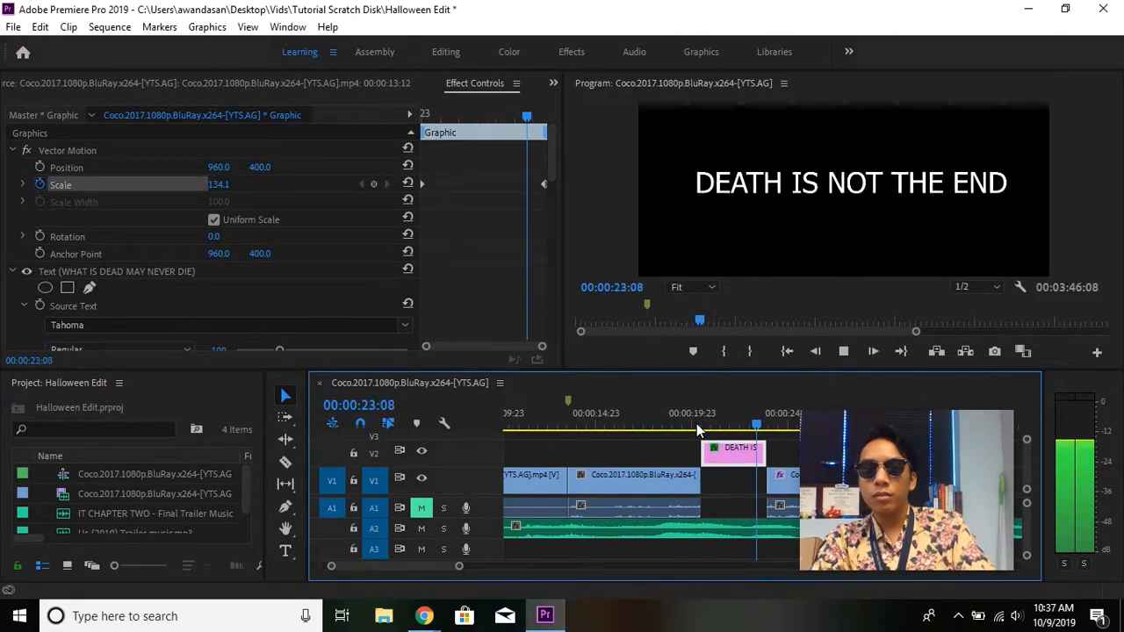
{"action": "key", "text": "space"}
Set the title graphic's ending Scale keyframe at 00:00:23:20 to 111 and play back the animation
{"action": "key", "text": "Right"}
{"action": "key", "text": "Right"}
{"action": "key", "text": "Right"}
{"action": "key", "text": "Right"}
{"action": "key", "text": "Right"}
{"action": "key", "text": "Right"}
{"action": "key", "text": "Right"}
{"action": "key", "text": "Right"}
{"action": "key", "text": "Right"}
{"action": "key", "text": "Right"}
{"action": "key", "text": "Right"}
{"action": "key", "text": "Right"}
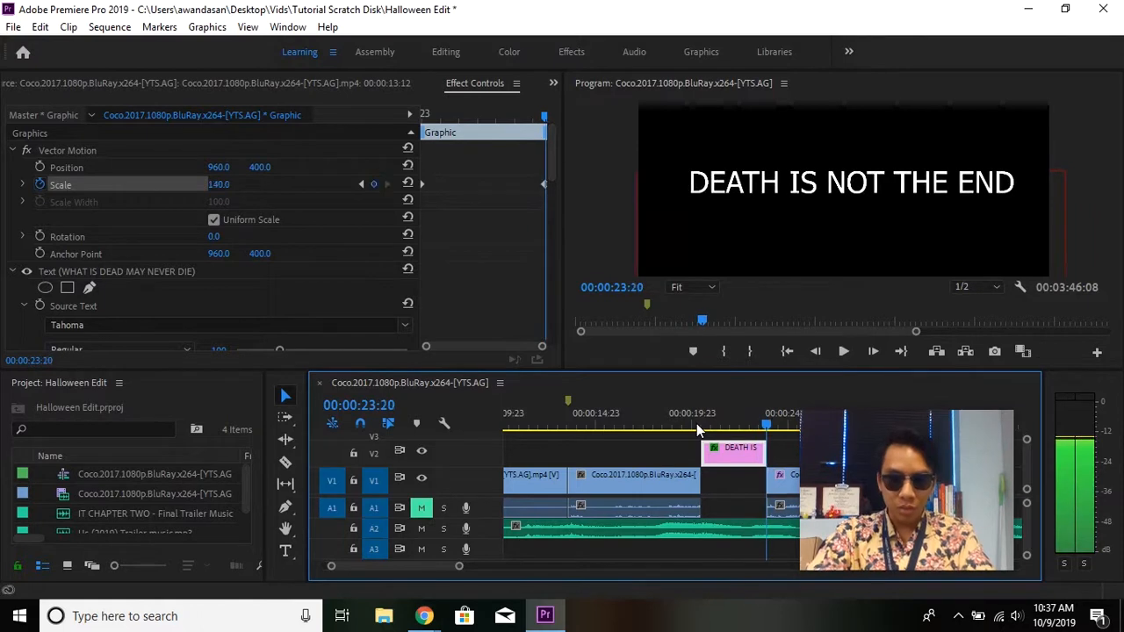
{"action": "left_click_drag", "start_coordinate": [219, 184], "coordinate": [198, 187]}
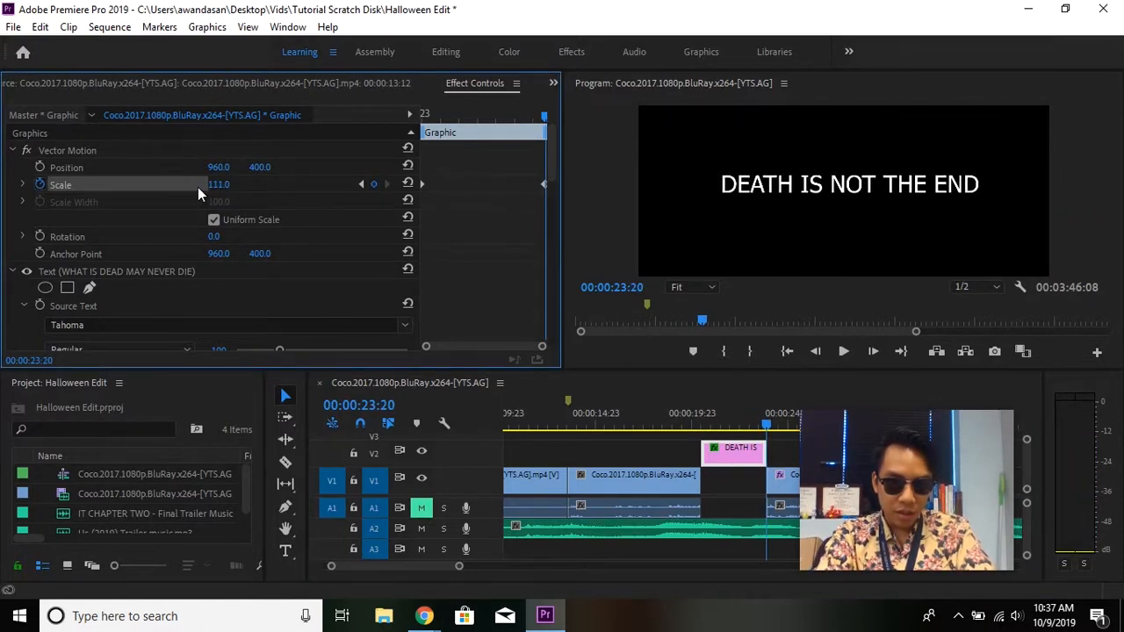
{"action": "left_click", "coordinate": [697, 426]}
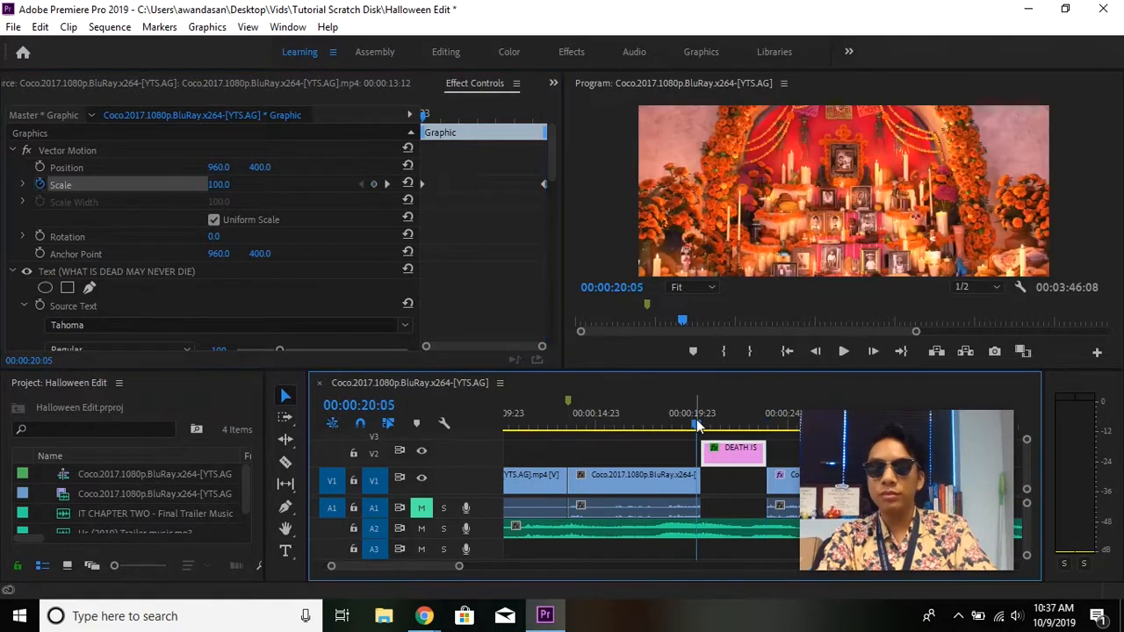
{"action": "key", "text": "space"}
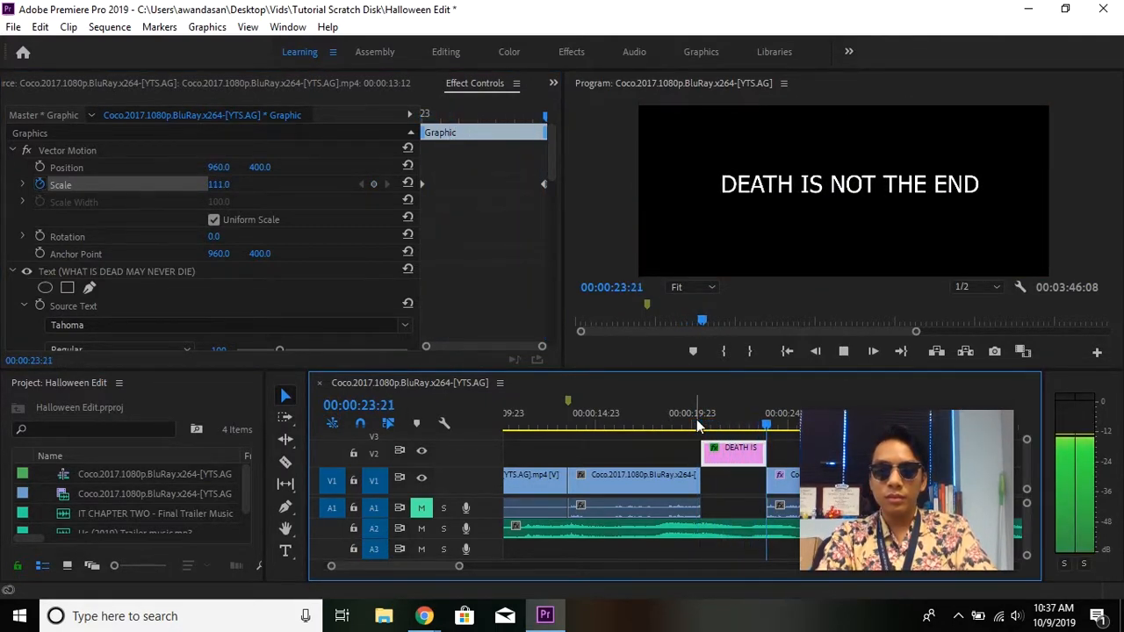
{"action": "key", "text": "space"}
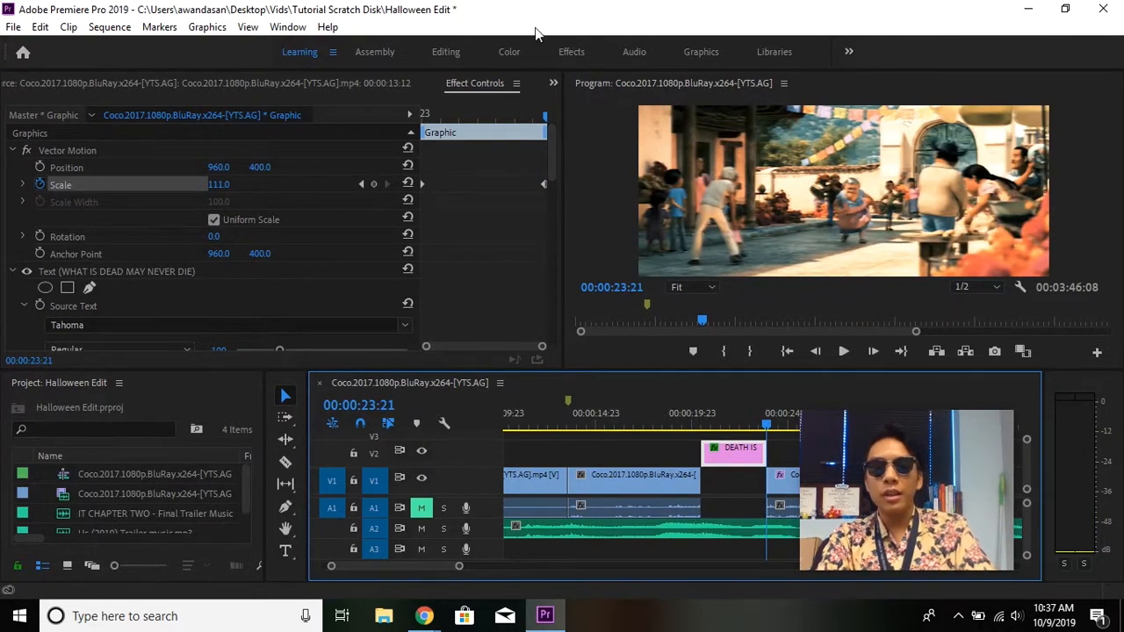
Open the effects library and move the playhead to 00:00:24:19, over the clip following the title
{"action": "left_click", "coordinate": [287, 27]}
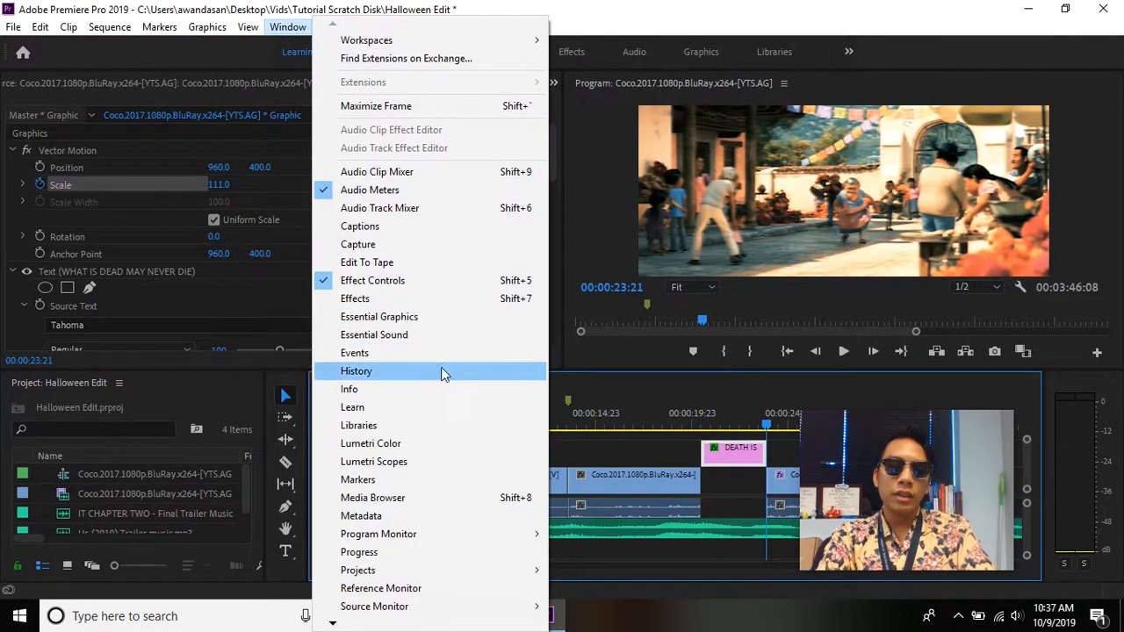
{"action": "left_click", "coordinate": [444, 302]}
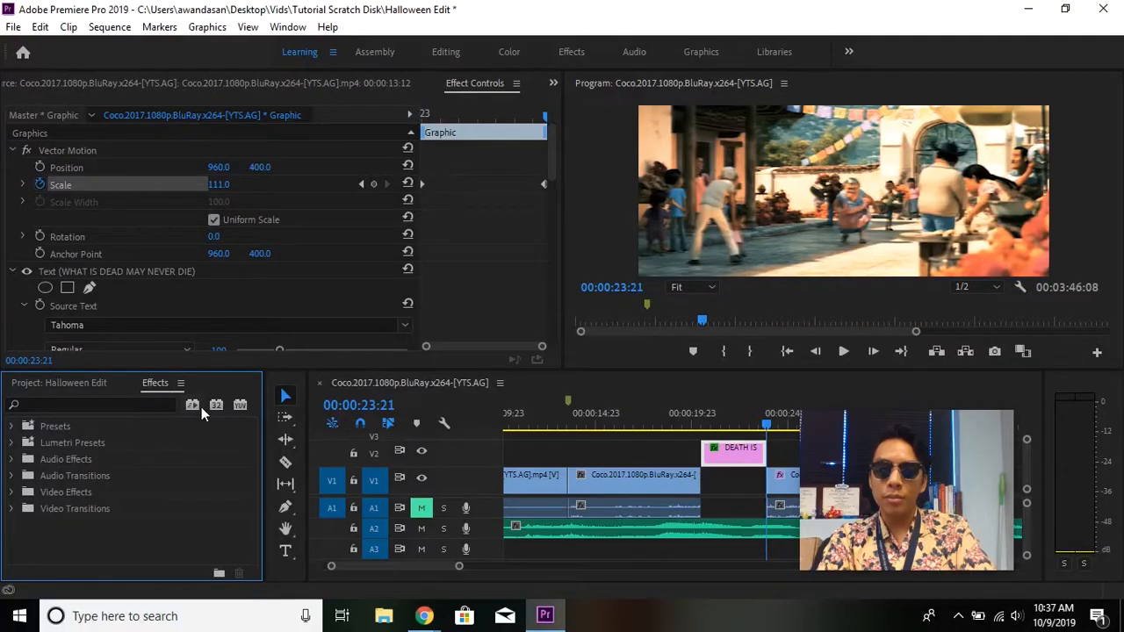
{"action": "left_click_drag", "start_coordinate": [769, 428], "coordinate": [663, 426]}
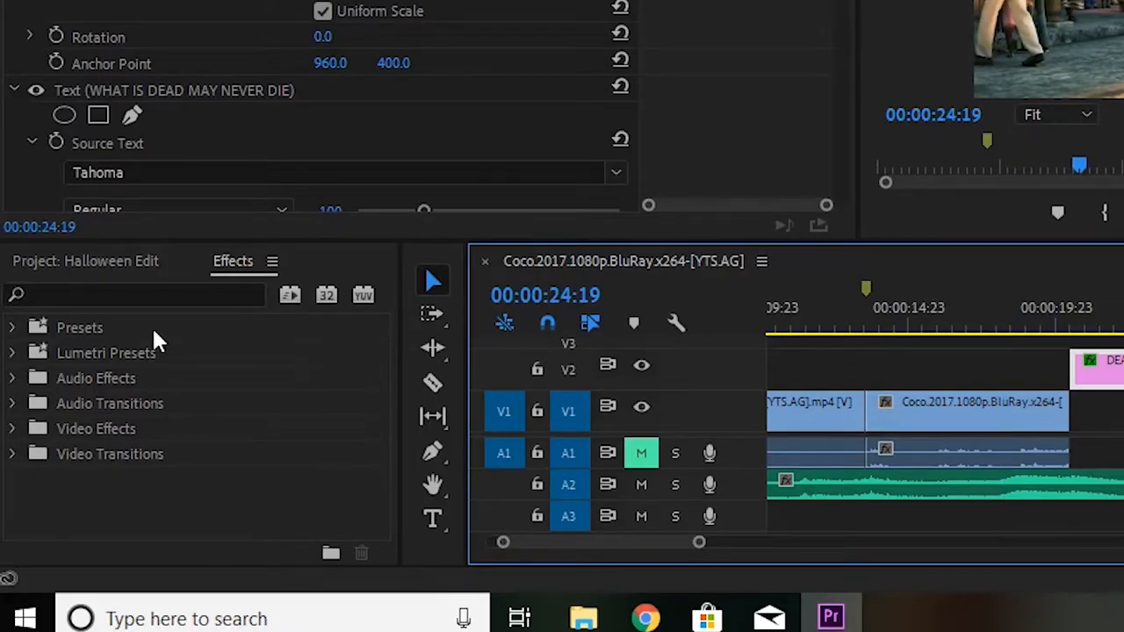
Browse the Universal SpeedLooks in the Lumetri presets and select SL Blue Cold (Universal)
{"action": "left_click", "coordinate": [14, 352]}
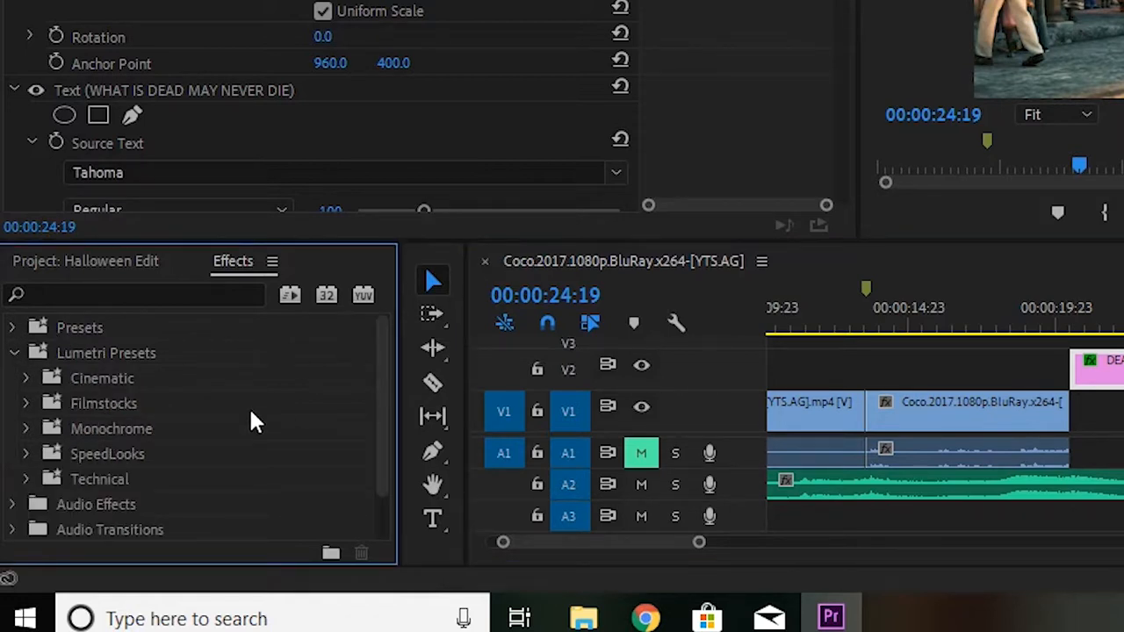
{"action": "left_click", "coordinate": [29, 451]}
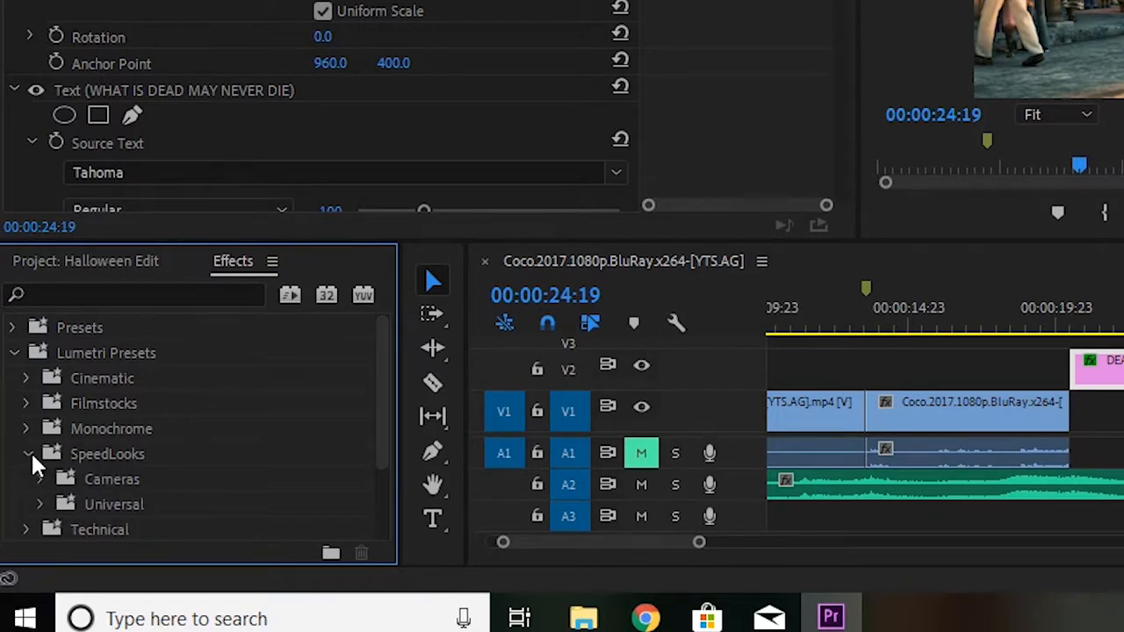
{"action": "left_click", "coordinate": [40, 504]}
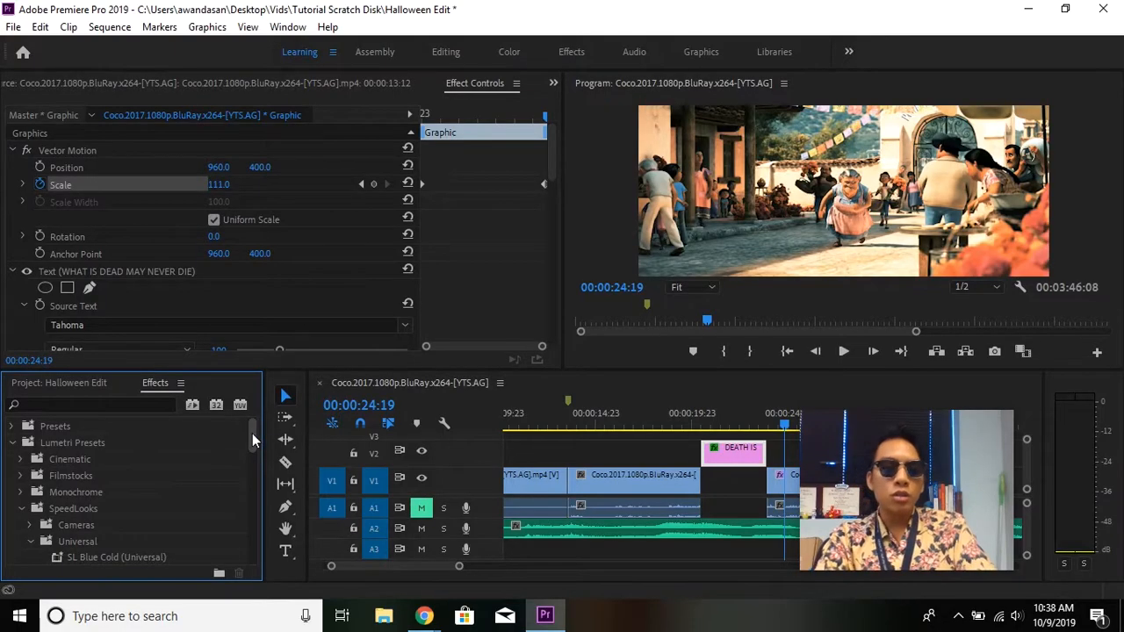
{"action": "left_click_drag", "start_coordinate": [253, 433], "coordinate": [251, 551]}
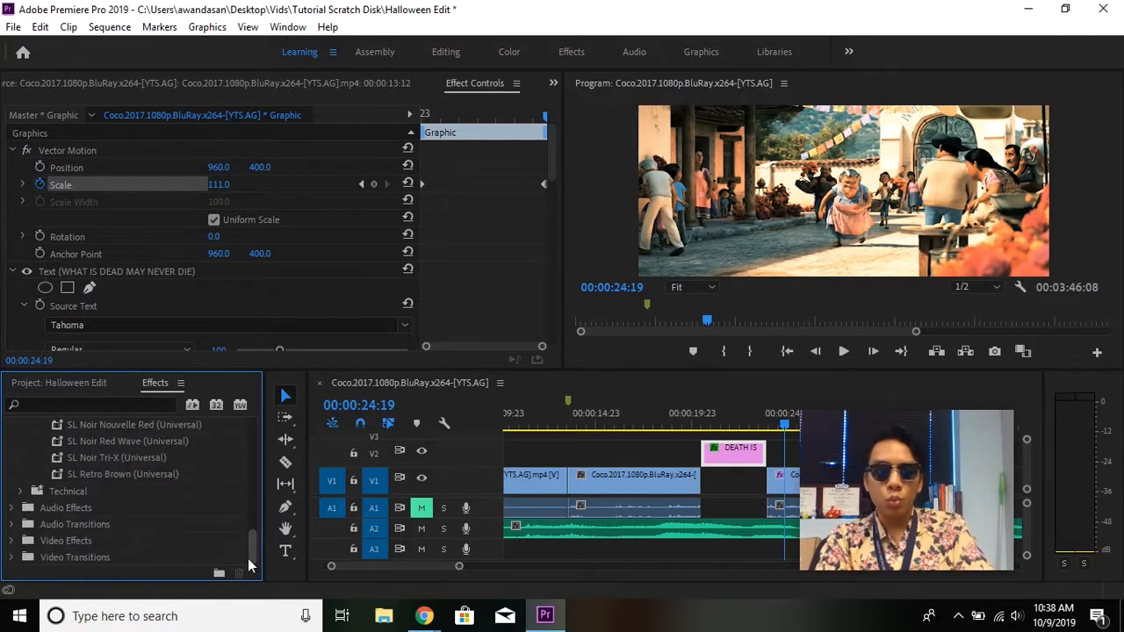
{"action": "left_click_drag", "start_coordinate": [258, 543], "coordinate": [254, 463]}
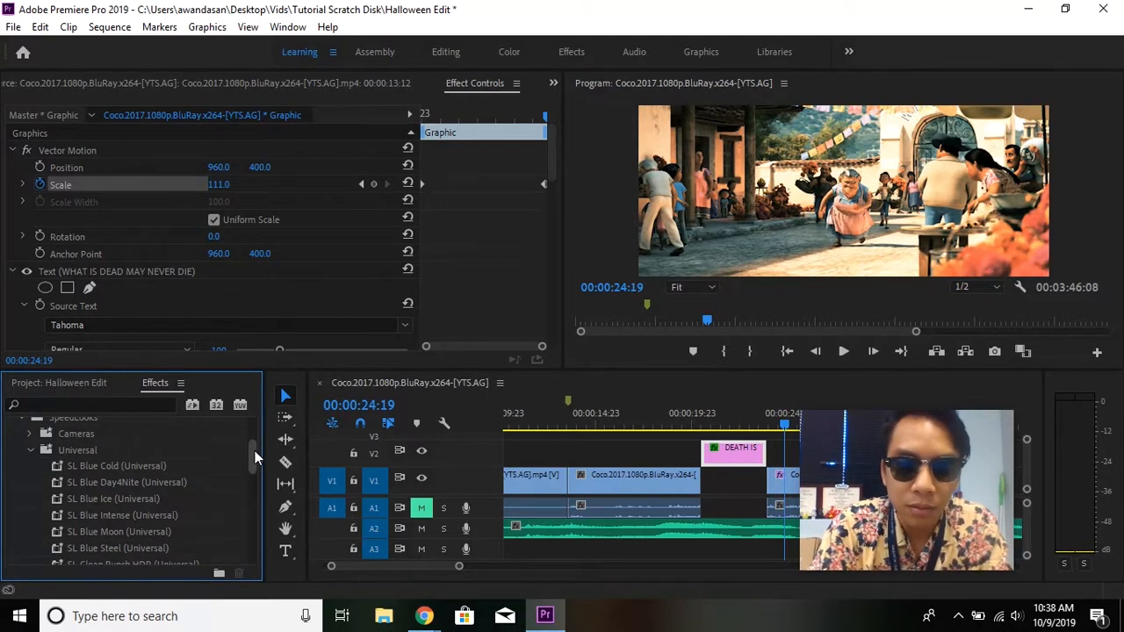
{"action": "left_click", "coordinate": [164, 466]}
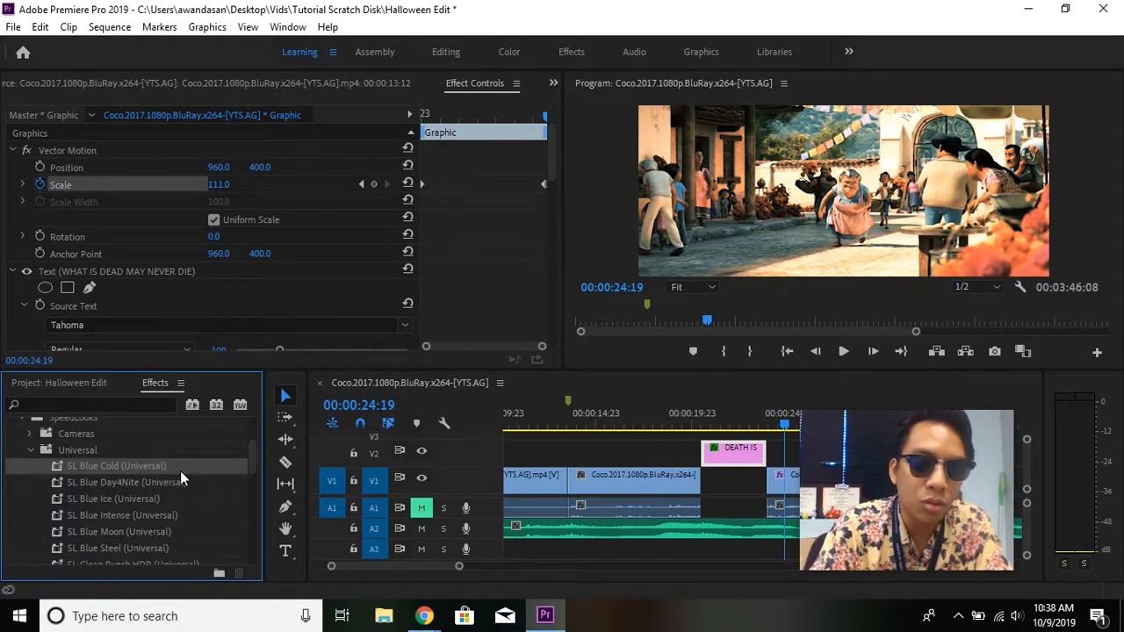
Apply the SL Blue Cold (Universal) preset to the V1 clip just before the title graphic and scrub through it
{"action": "left_click", "coordinate": [669, 425]}
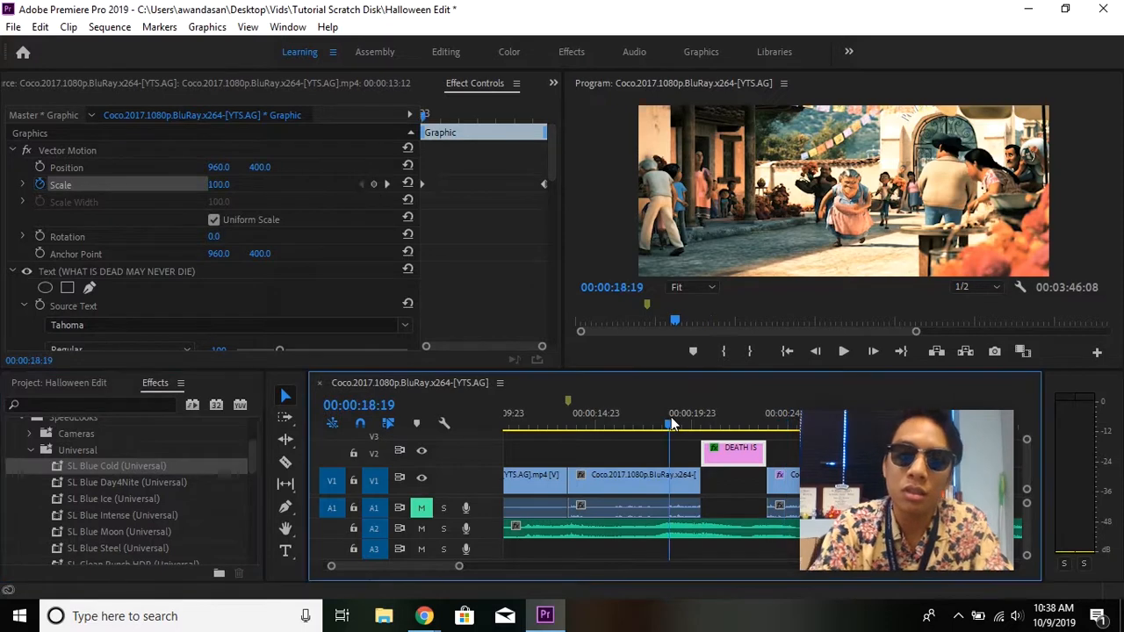
{"action": "left_click_drag", "start_coordinate": [784, 428], "coordinate": [656, 425]}
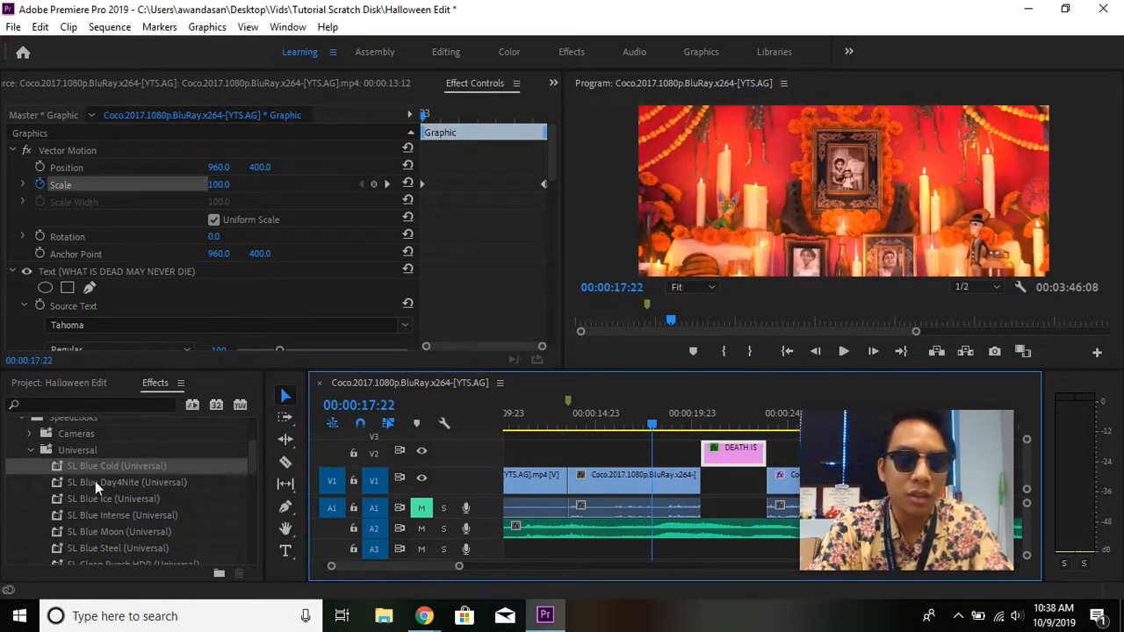
{"action": "left_click", "coordinate": [56, 469]}
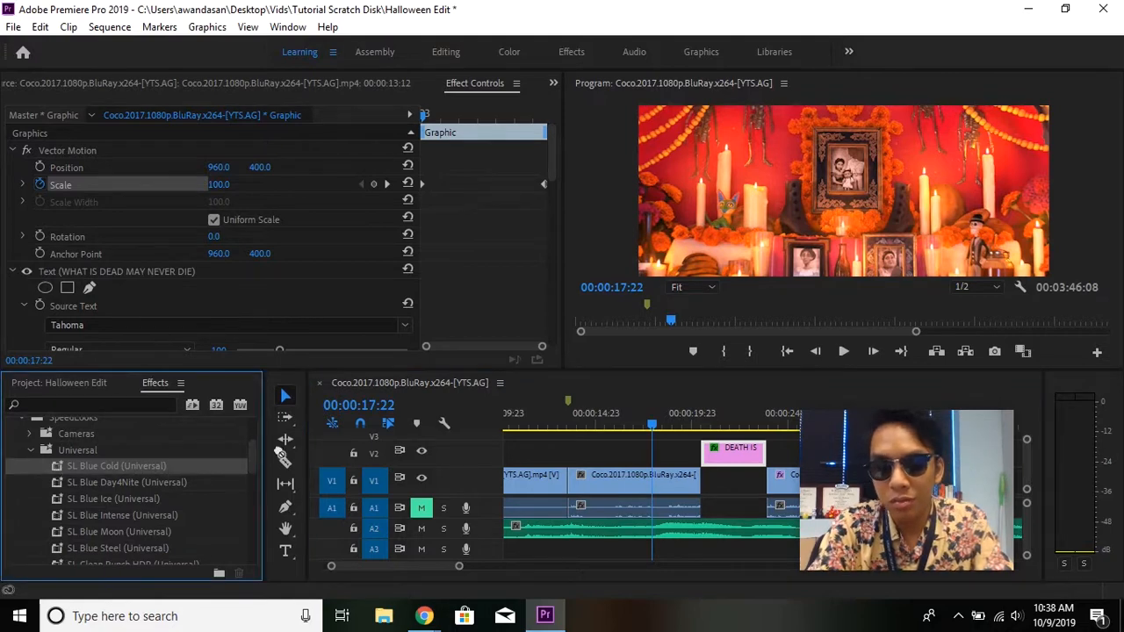
{"action": "mouse_move", "coordinate": [602, 420]}
{"action": "left_mouse_down"}
{"action": "mouse_move", "coordinate": [587, 422]}
{"action": "mouse_move", "coordinate": [617, 427]}
{"action": "left_mouse_up"}
{"action": "left_click", "coordinate": [59, 469]}
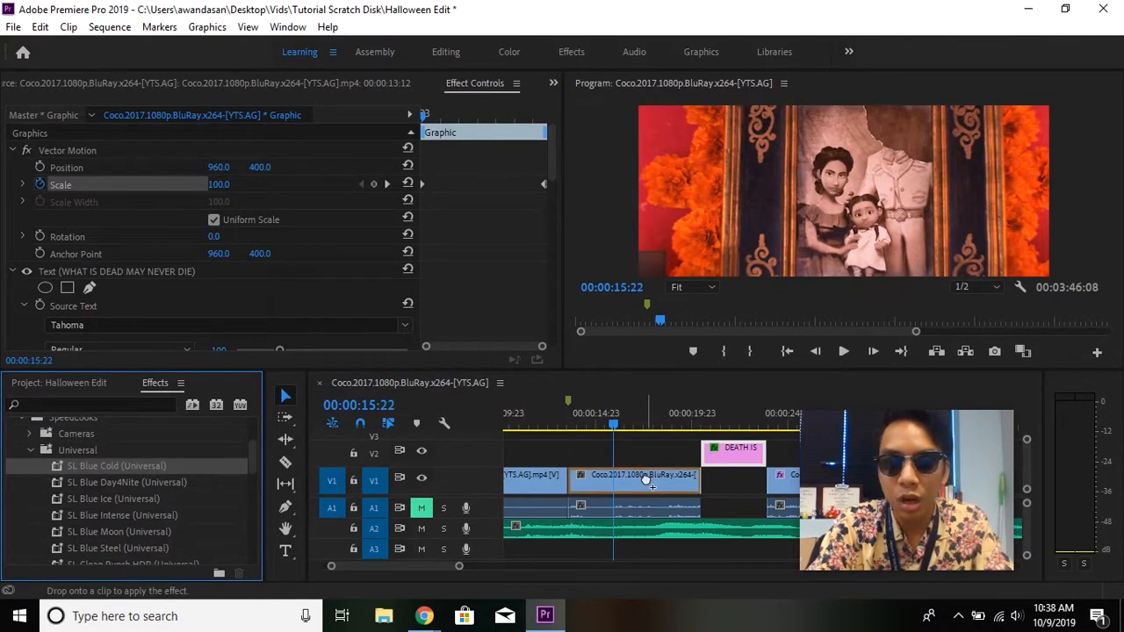
{"action": "left_click_drag", "start_coordinate": [646, 480], "coordinate": [648, 483]}
{"action": "mouse_move", "coordinate": [613, 427]}
{"action": "left_mouse_down"}
{"action": "mouse_move", "coordinate": [580, 427]}
{"action": "mouse_move", "coordinate": [655, 430]}
{"action": "mouse_move", "coordinate": [624, 436]}
{"action": "left_mouse_up"}
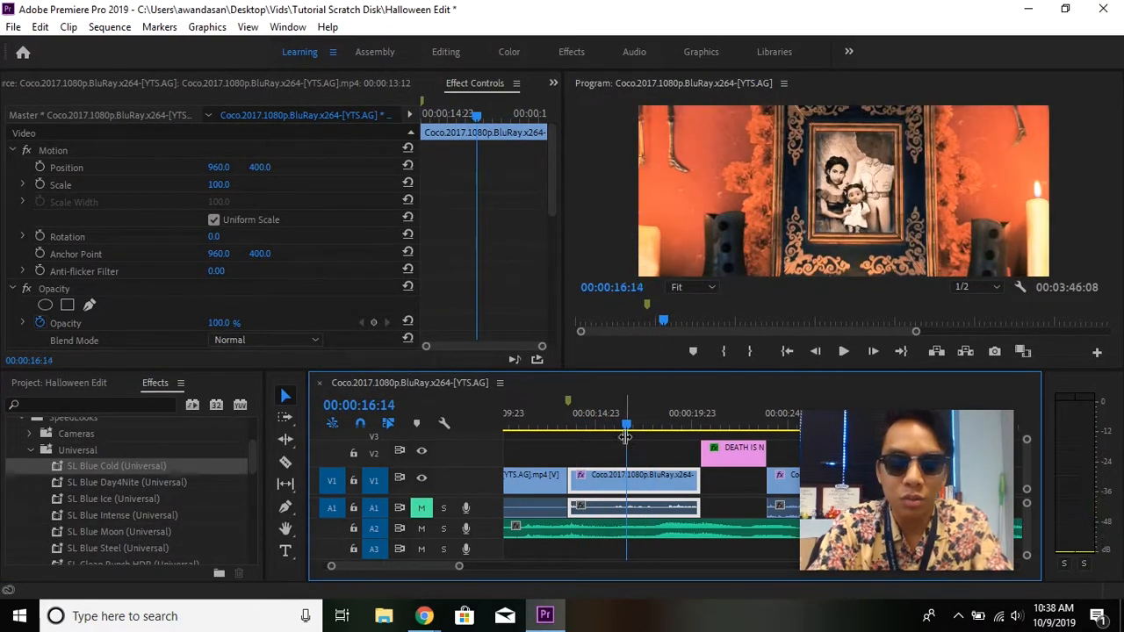
{"action": "left_click_drag", "start_coordinate": [56, 467], "coordinate": [654, 482]}
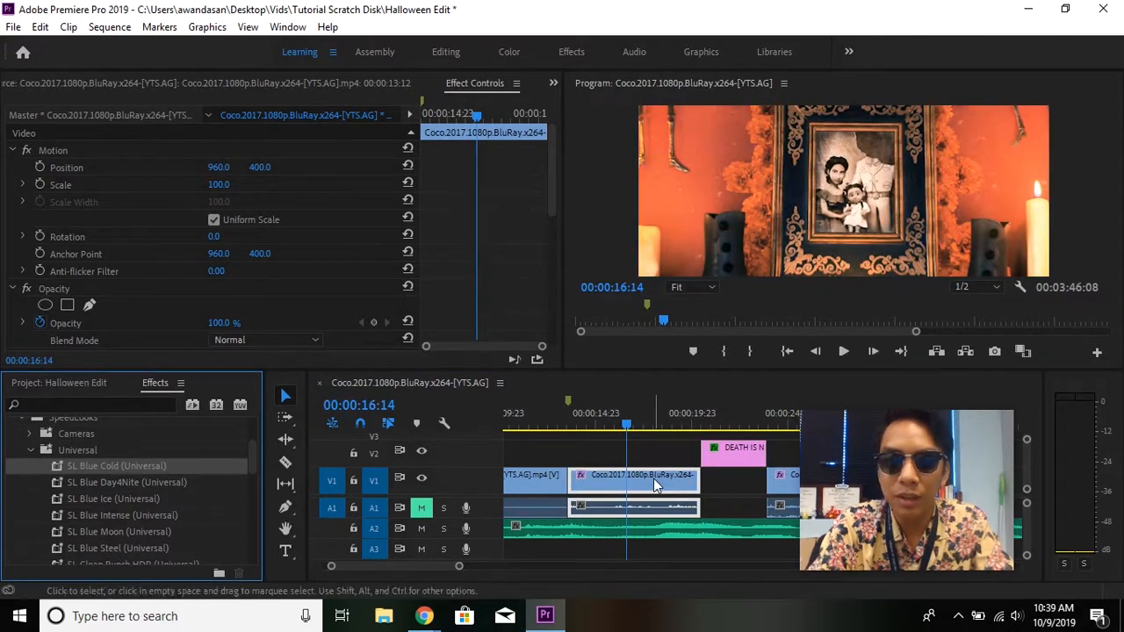
Review the graded clip's Lumetri Color effect in its effect controls and expand the Basic Correction settings
{"action": "left_click_drag", "start_coordinate": [555, 165], "coordinate": [544, 216]}
{"action": "left_click", "coordinate": [647, 420]}
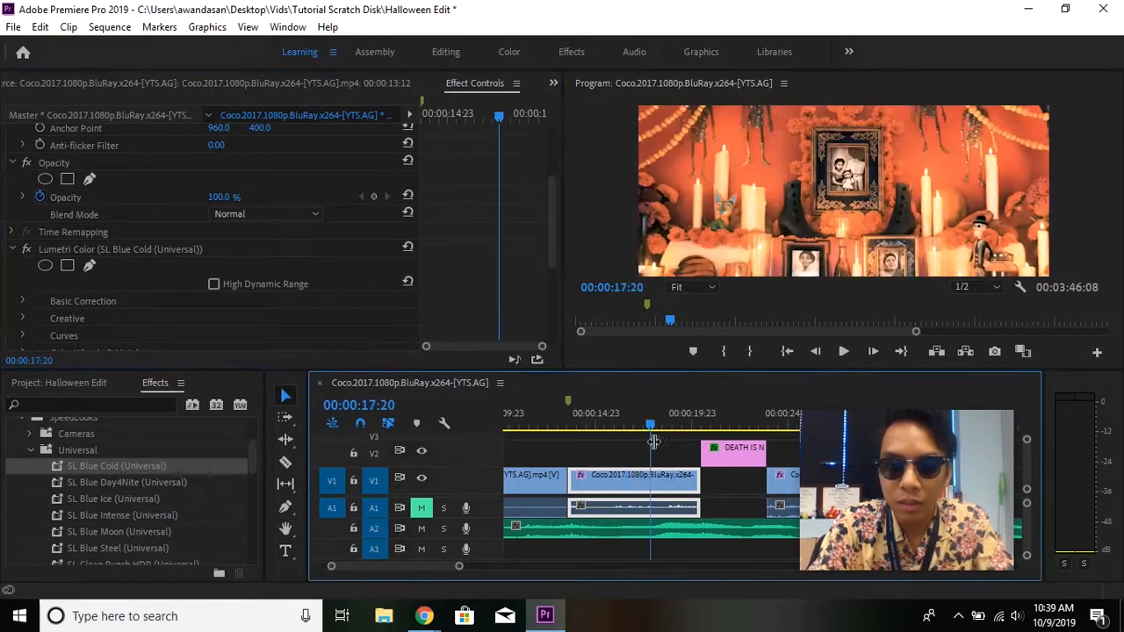
{"action": "double_click", "coordinate": [650, 478]}
{"action": "left_click", "coordinate": [491, 85]}
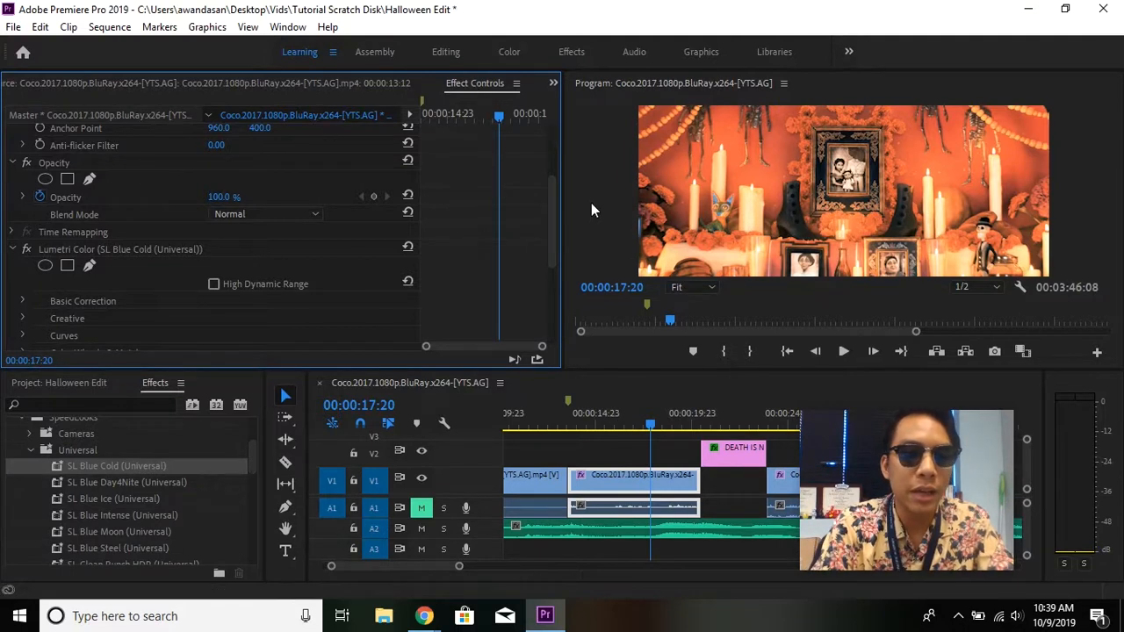
{"action": "left_click_drag", "start_coordinate": [552, 218], "coordinate": [554, 260]}
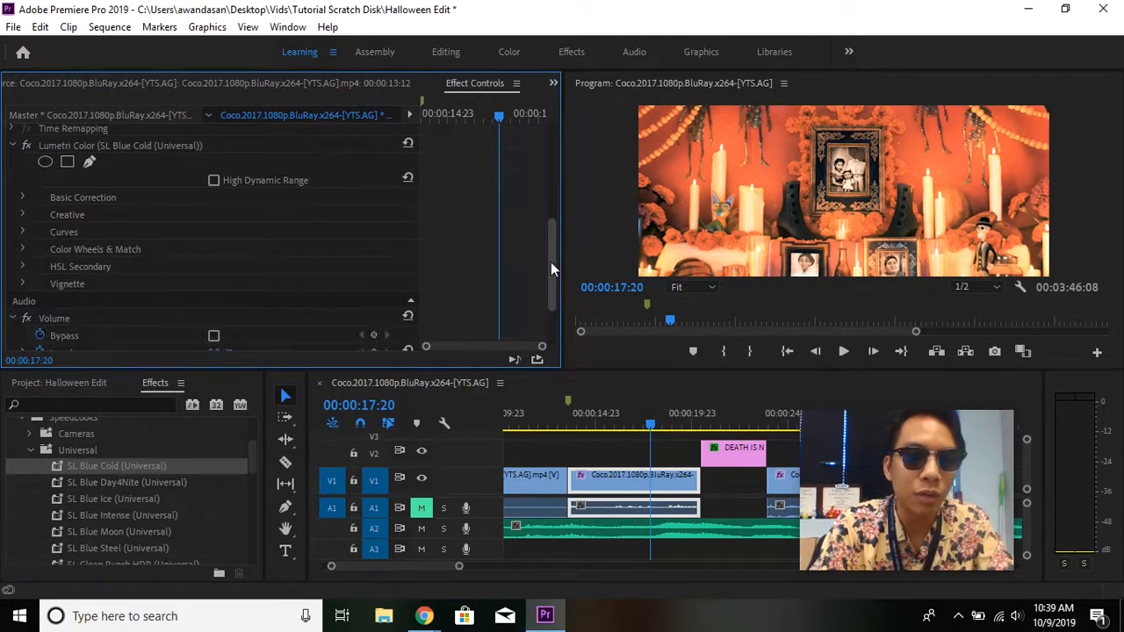
{"action": "left_click_drag", "start_coordinate": [651, 427], "coordinate": [623, 426]}
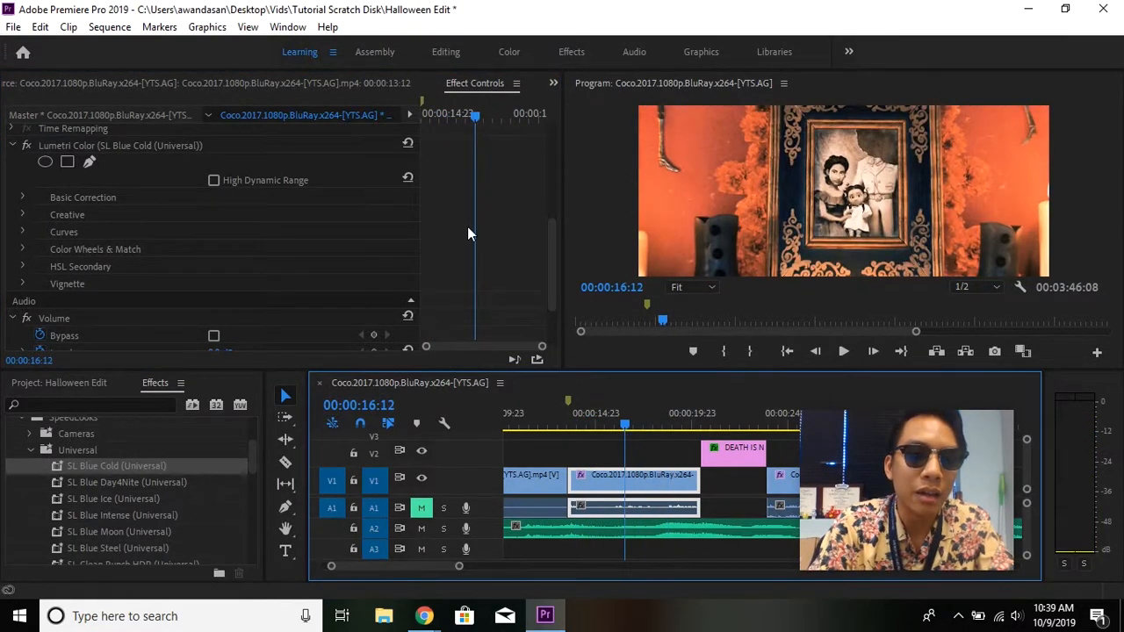
{"action": "left_click", "coordinate": [17, 201]}
{"action": "left_click", "coordinate": [24, 198]}
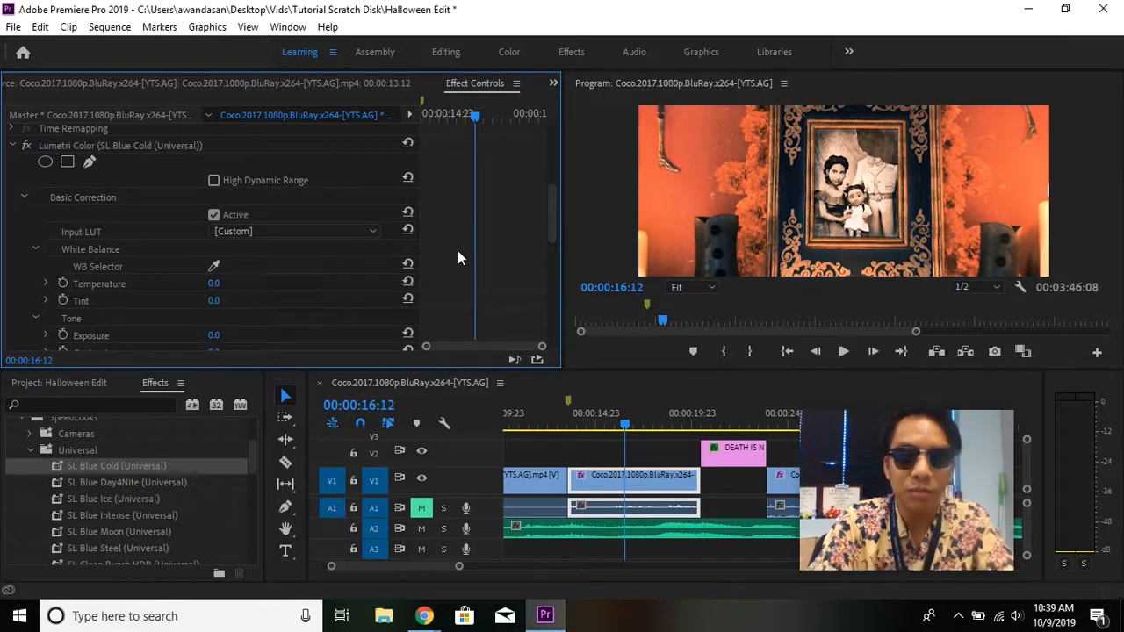
Apply the default transitions to the end of the graded clip, just before the title, and play back the fade
{"action": "left_click_drag", "start_coordinate": [625, 424], "coordinate": [728, 426]}
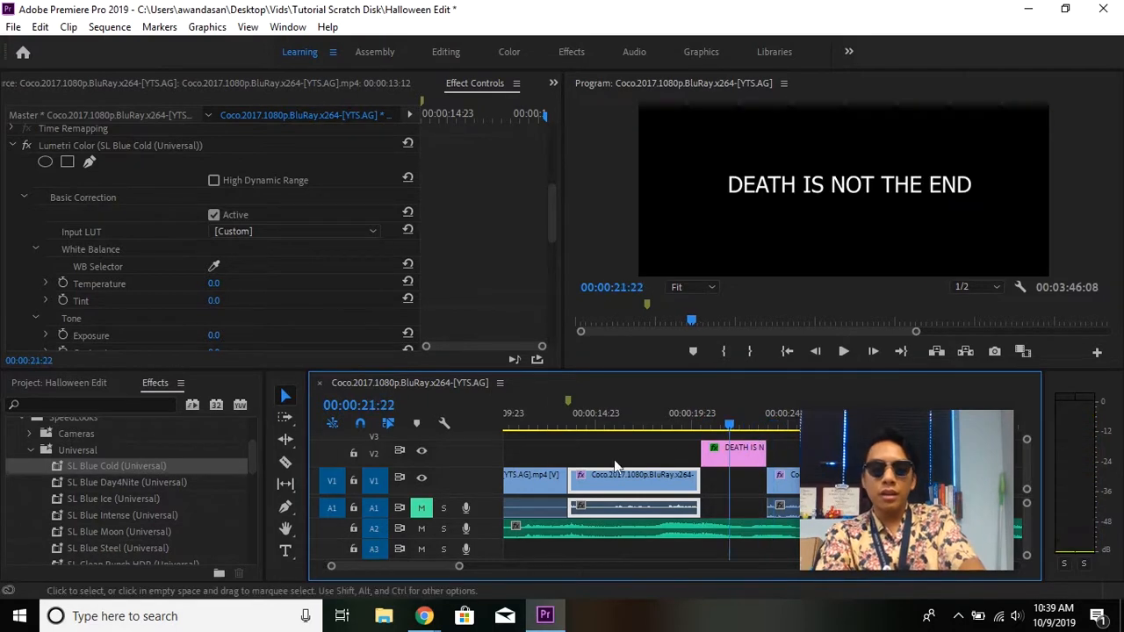
{"action": "left_click_drag", "start_coordinate": [559, 429], "coordinate": [604, 429]}
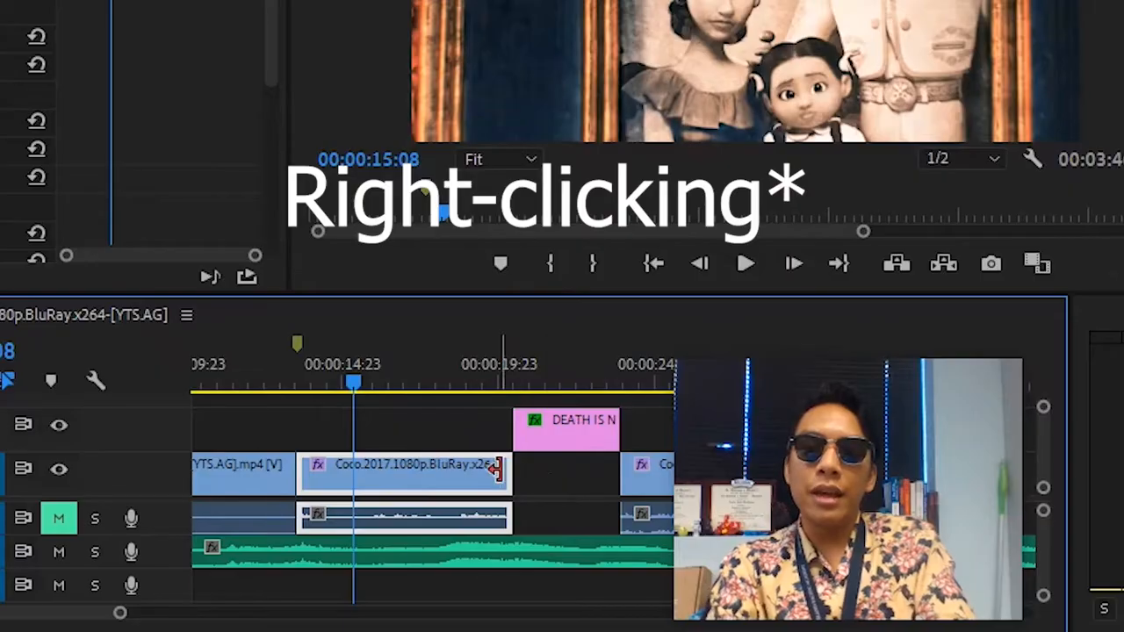
{"action": "right_click", "coordinate": [508, 475]}
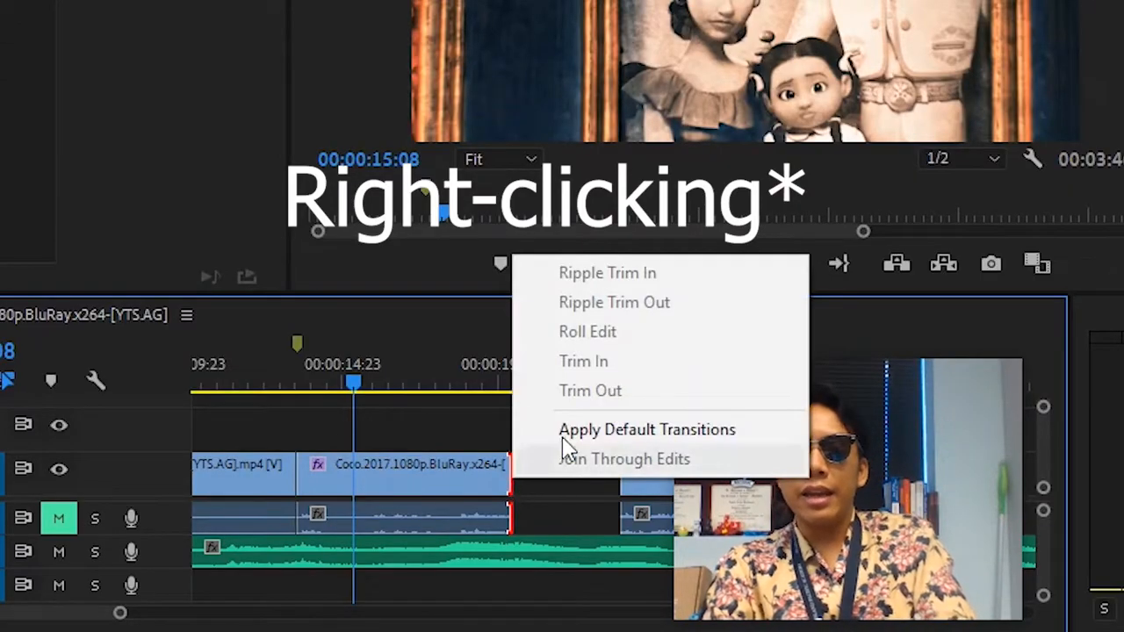
{"action": "left_click", "coordinate": [631, 433]}
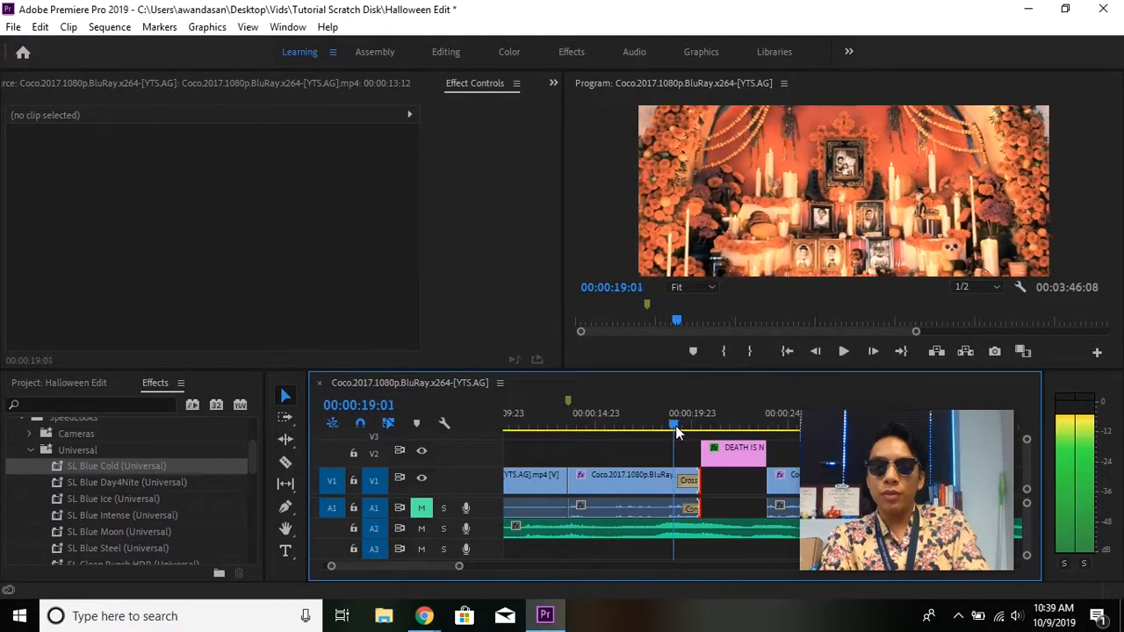
{"action": "key", "text": "space"}
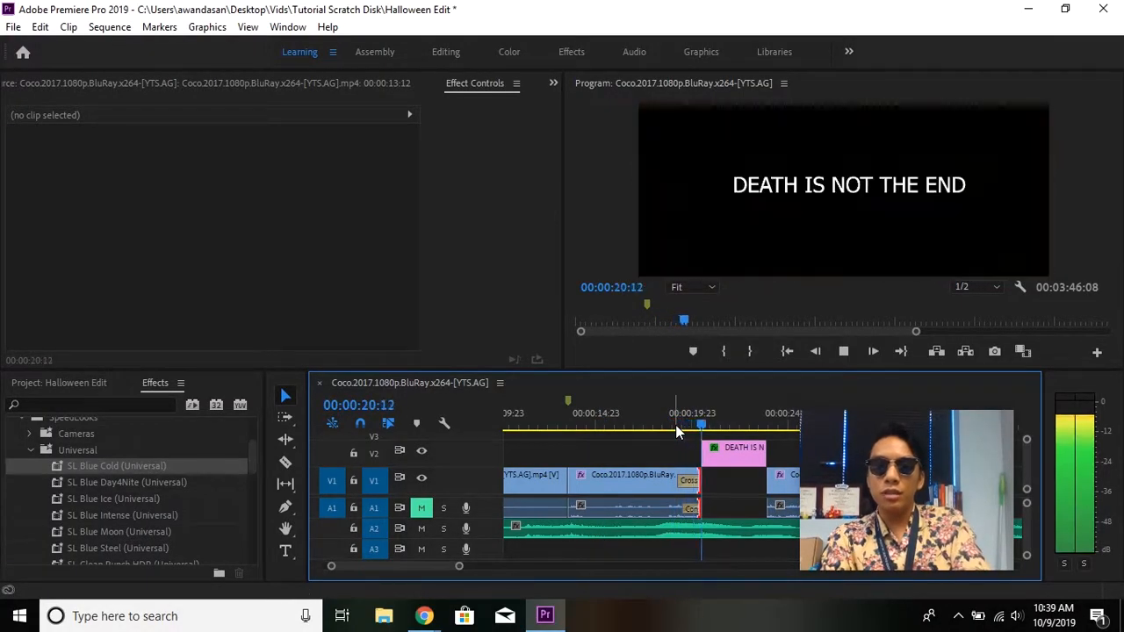
{"action": "key", "text": "space"}
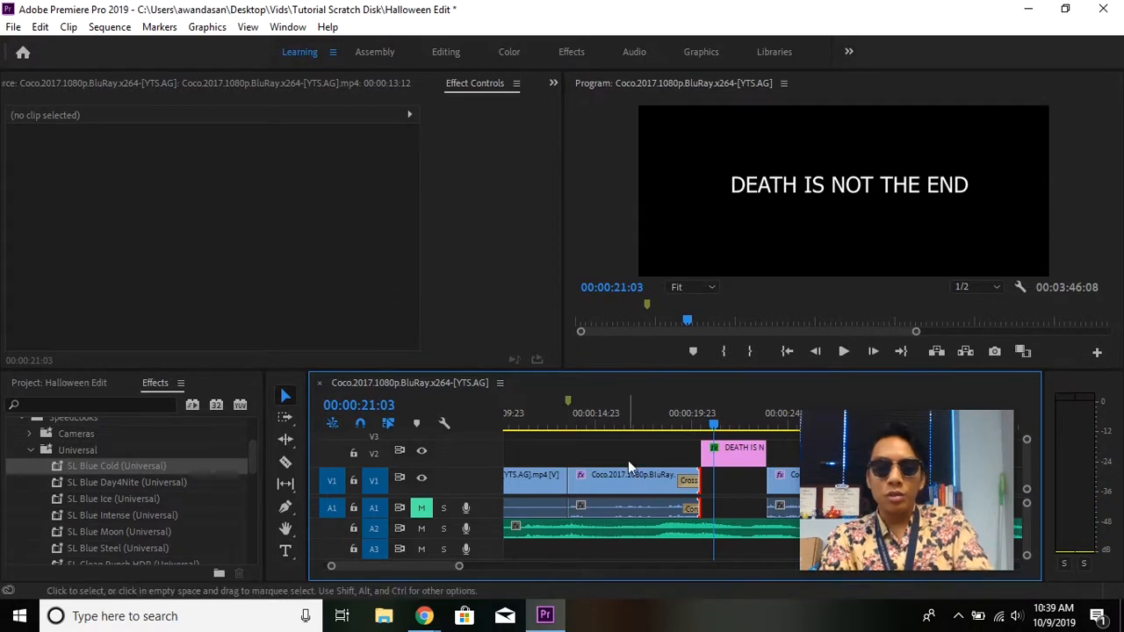
Apply the default transitions at the cut before the graded clip and play back from 00:00:12:14
{"action": "right_click", "coordinate": [577, 483]}
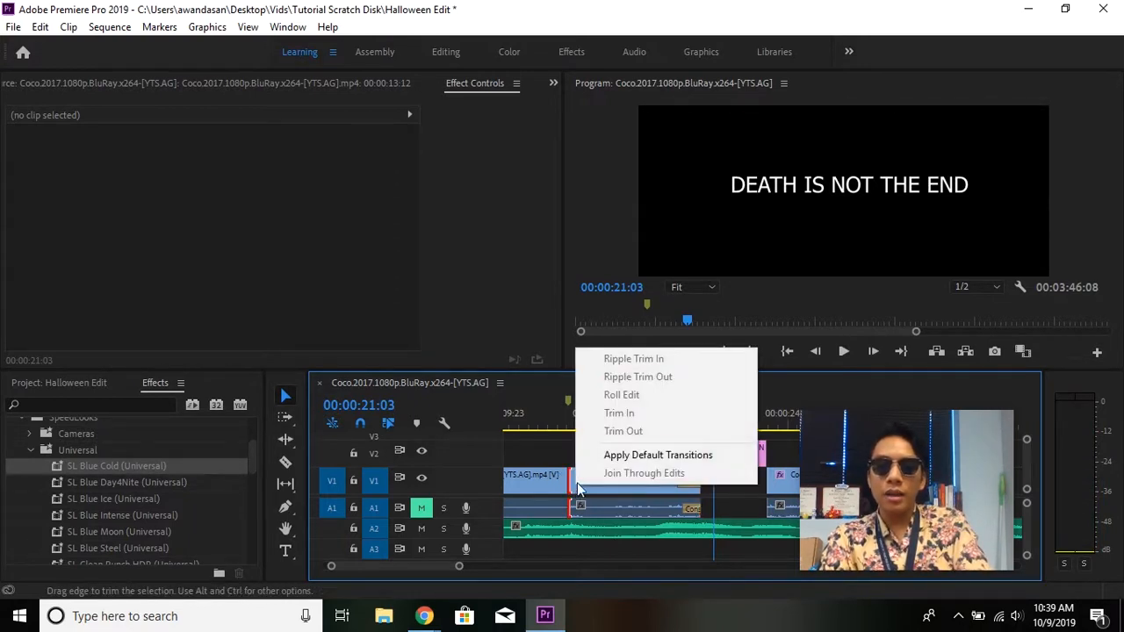
{"action": "left_click", "coordinate": [682, 453]}
{"action": "left_click", "coordinate": [553, 416]}
{"action": "key", "text": "space"}
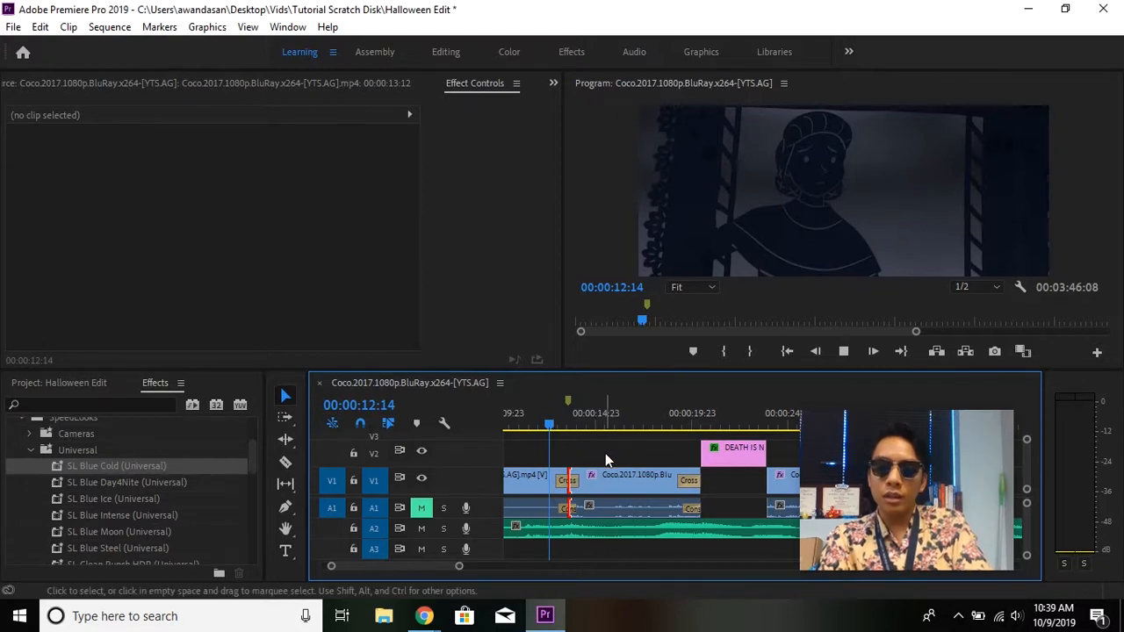
{"action": "key", "text": "space"}
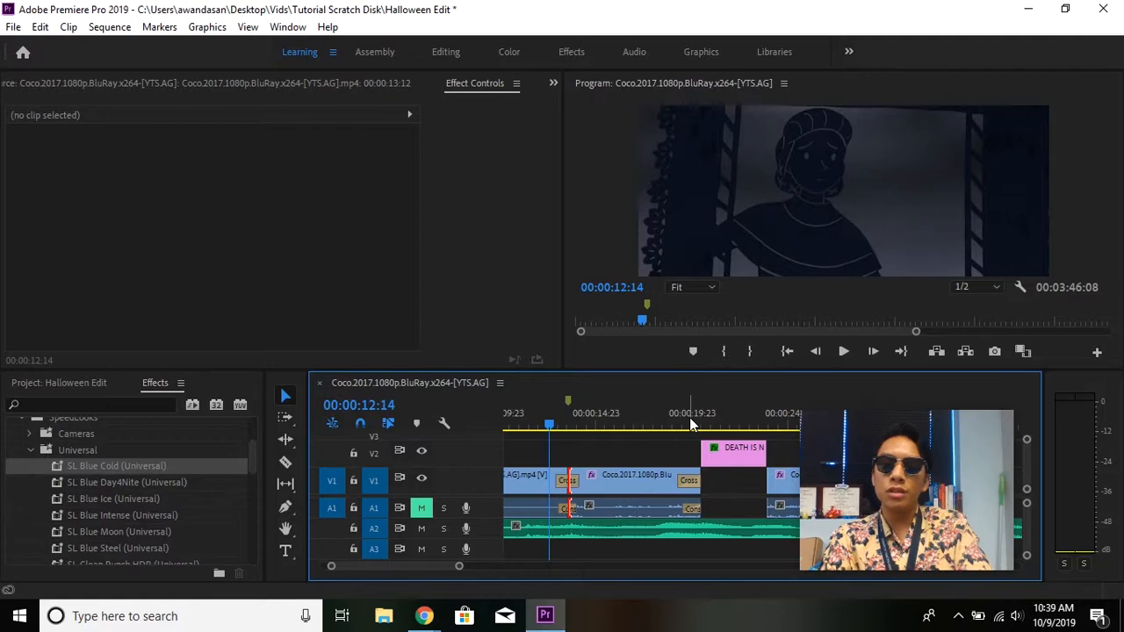
{"action": "left_click", "coordinate": [844, 351]}
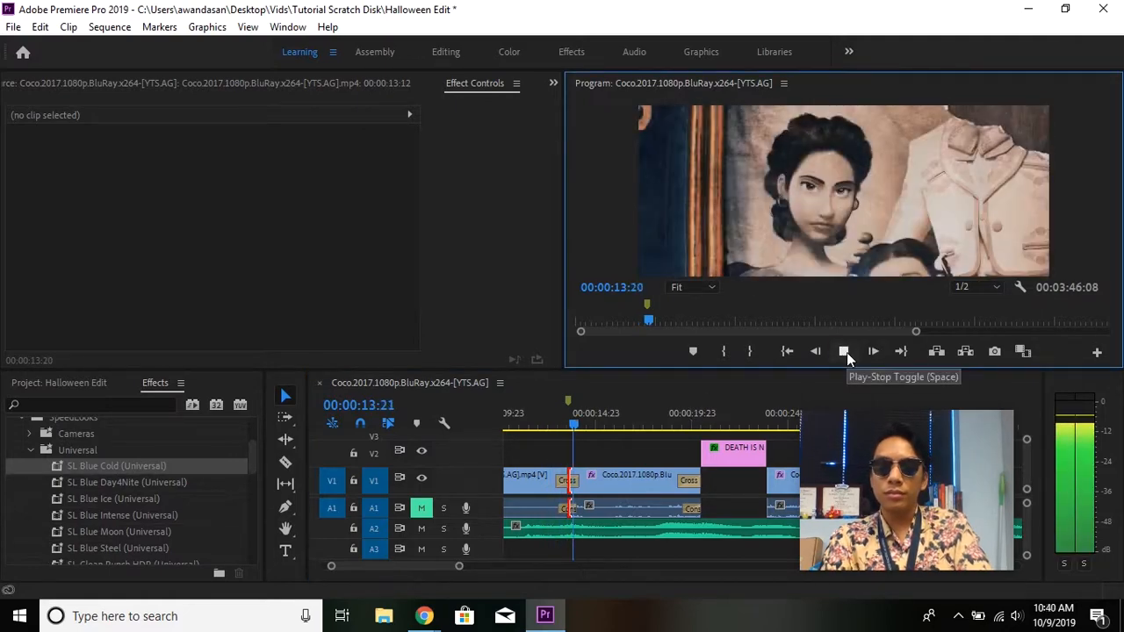
{"action": "left_click", "coordinate": [847, 353]}
Activate the Pen tool and increase the height of video track V1 to show its clip thumbnails
{"action": "left_click", "coordinate": [451, 472]}
{"action": "key", "text": "equal"}
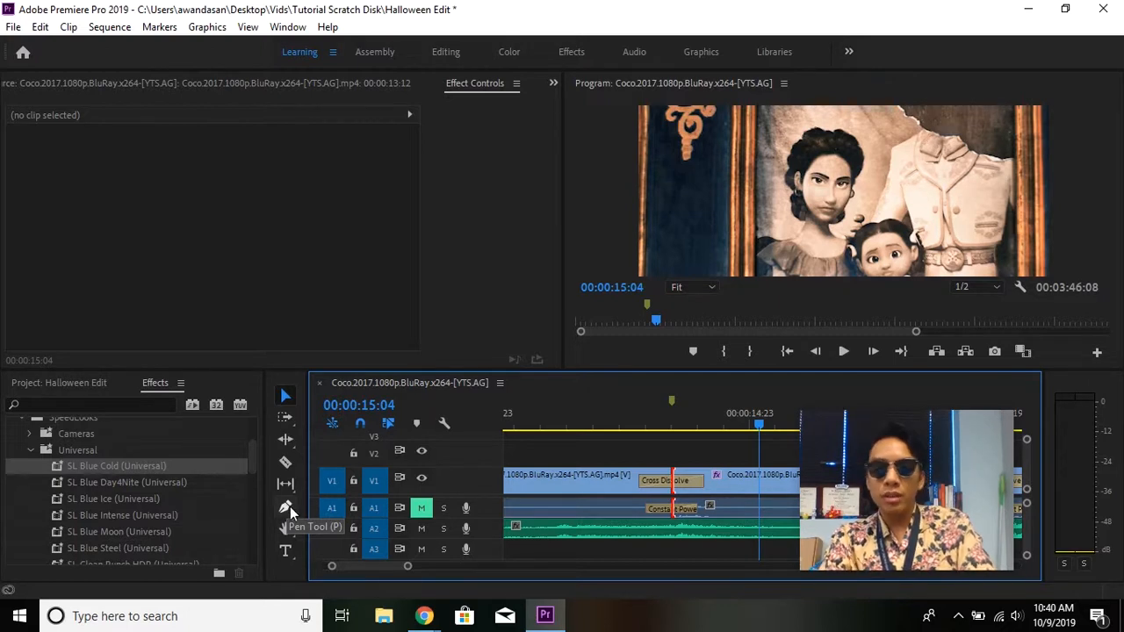
{"action": "left_click", "coordinate": [284, 510]}
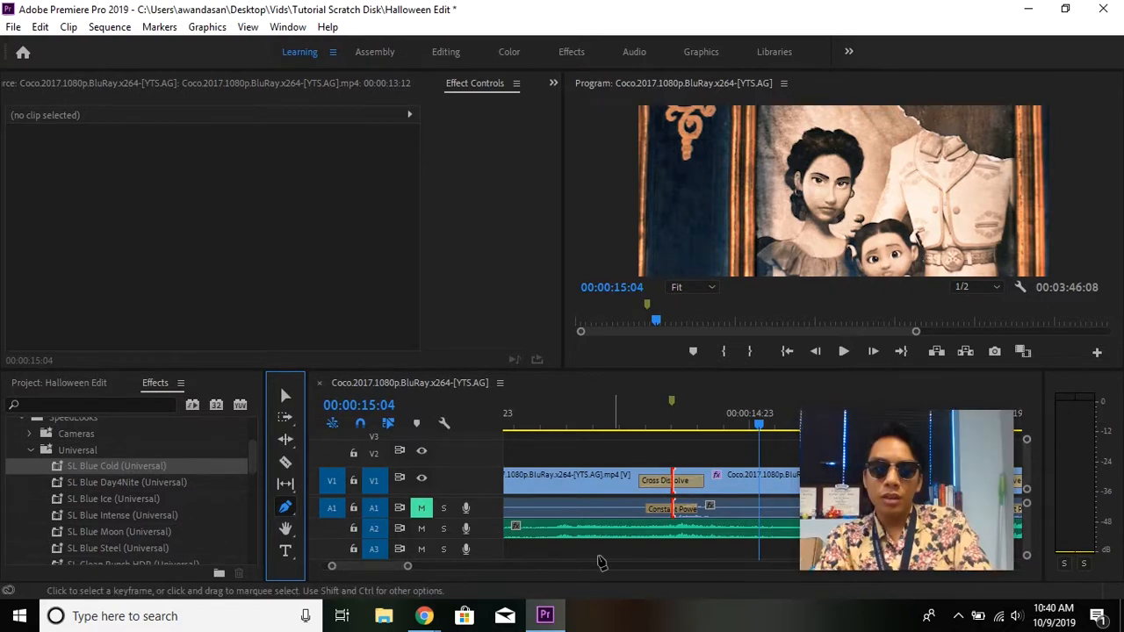
{"action": "left_click_drag", "start_coordinate": [407, 569], "coordinate": [382, 567]}
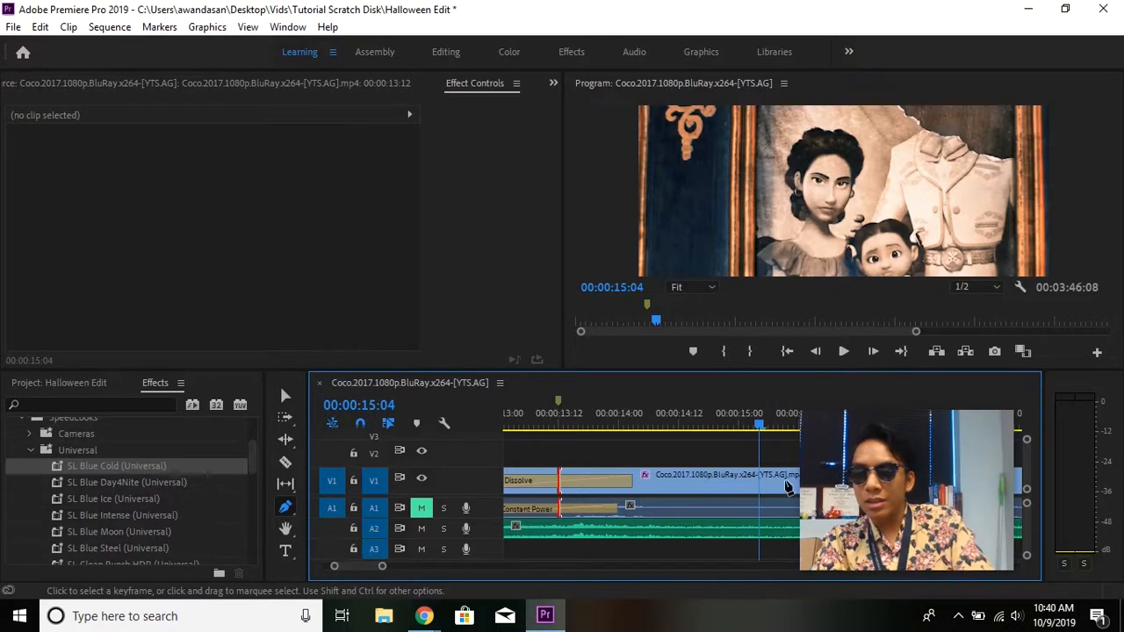
{"action": "mouse_move", "coordinate": [990, 476]}
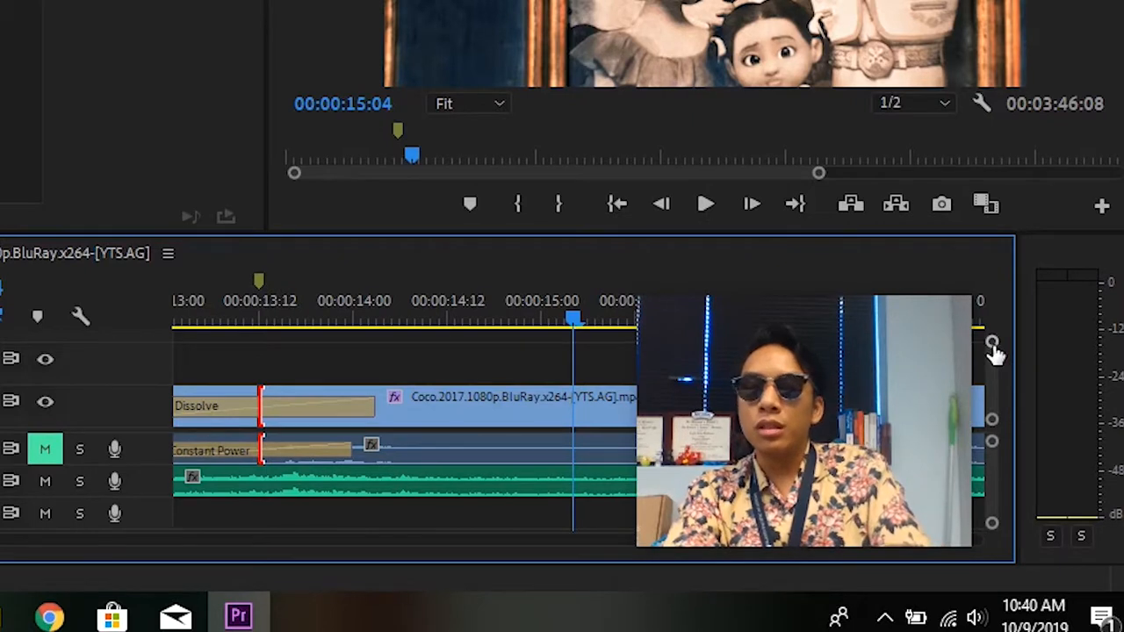
{"action": "left_click_drag", "start_coordinate": [992, 343], "coordinate": [993, 347]}
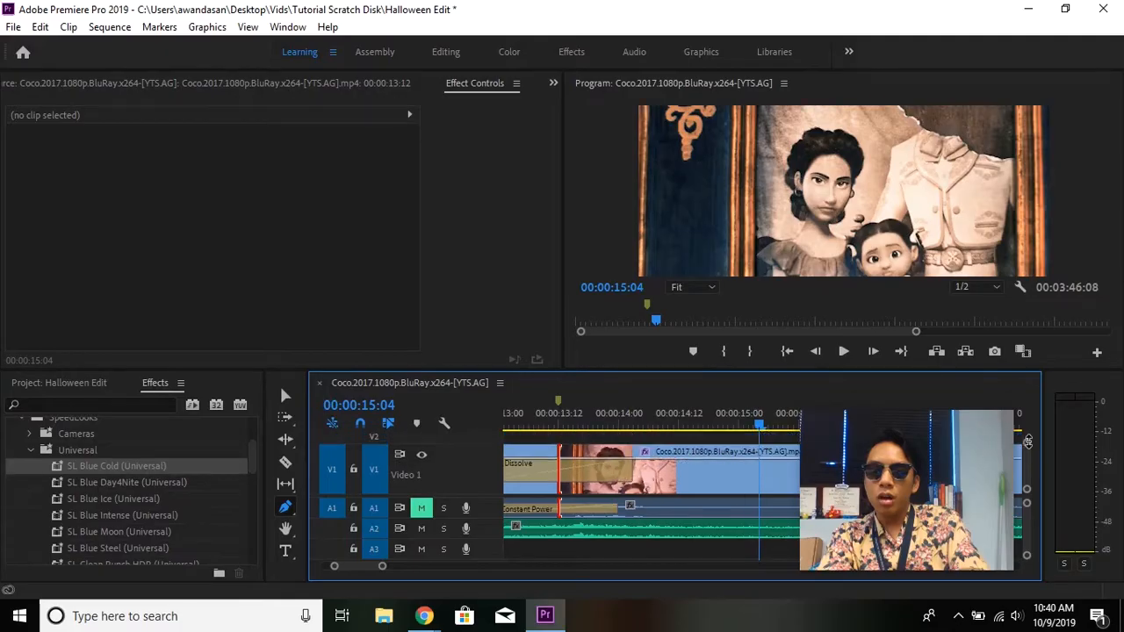
{"action": "left_click_drag", "start_coordinate": [1027, 441], "coordinate": [1028, 439]}
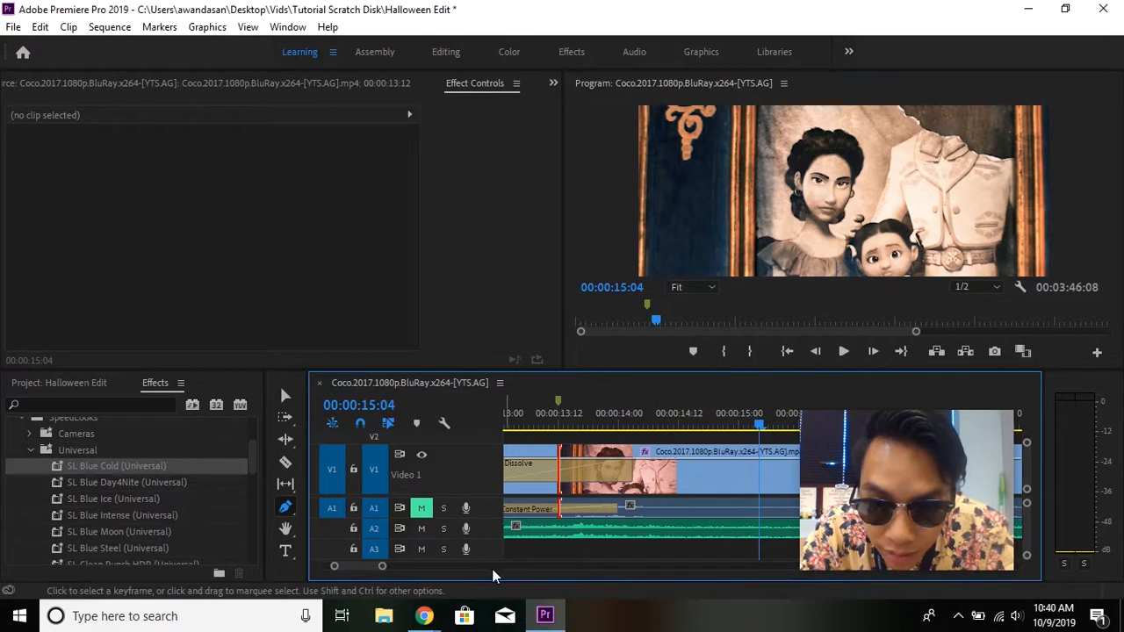
{"action": "mouse_move", "coordinate": [383, 570]}
{"action": "left_mouse_down"}
{"action": "mouse_move", "coordinate": [408, 568]}
{"action": "mouse_move", "coordinate": [382, 568]}
{"action": "left_mouse_up"}
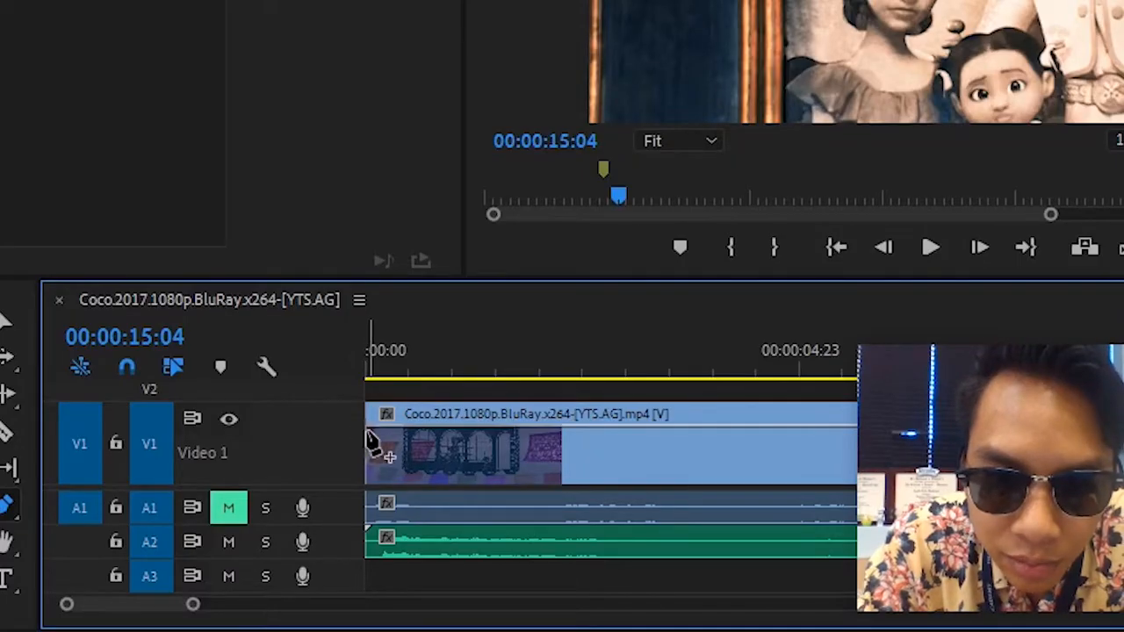
Fade in the opening V1 clip with opacity keyframes, 0% at its start and 100% about three seconds in, and play it back
{"action": "left_click", "coordinate": [370, 443]}
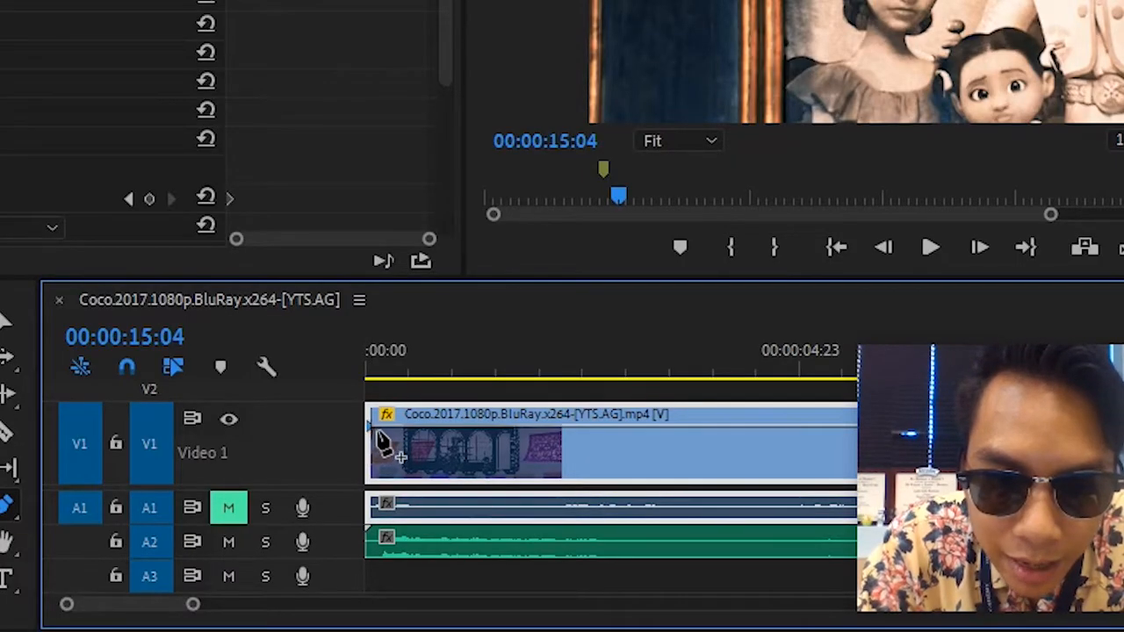
{"action": "left_click", "coordinate": [648, 427]}
{"action": "left_click_drag", "start_coordinate": [369, 433], "coordinate": [372, 492]}
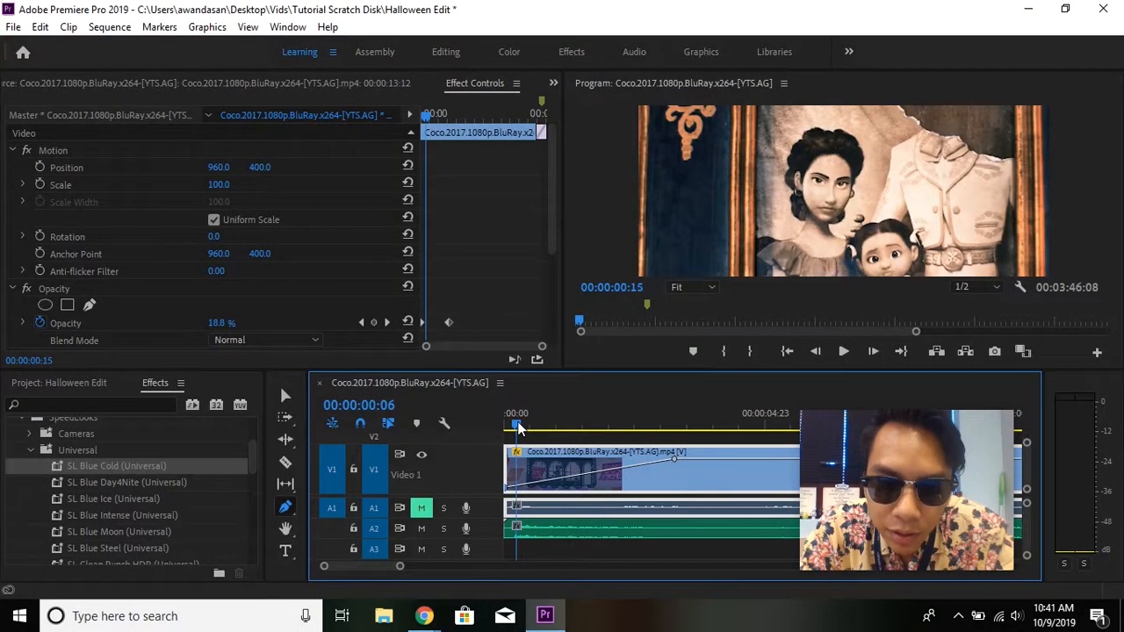
{"action": "left_click_drag", "start_coordinate": [518, 427], "coordinate": [475, 437]}
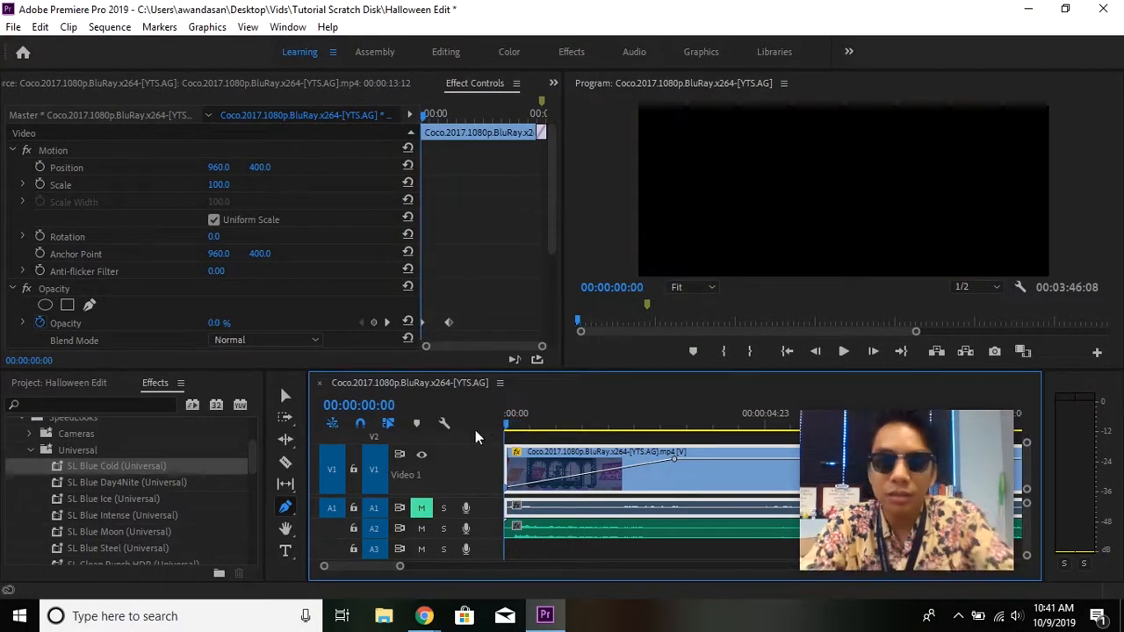
{"action": "key", "text": "space"}
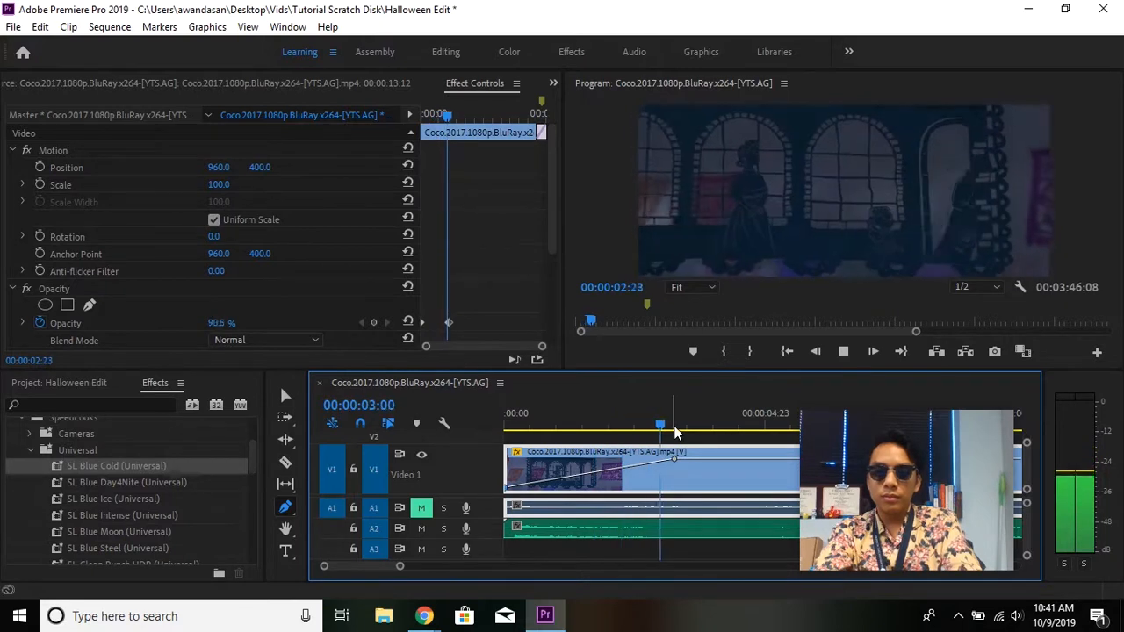
{"action": "key", "text": "space"}
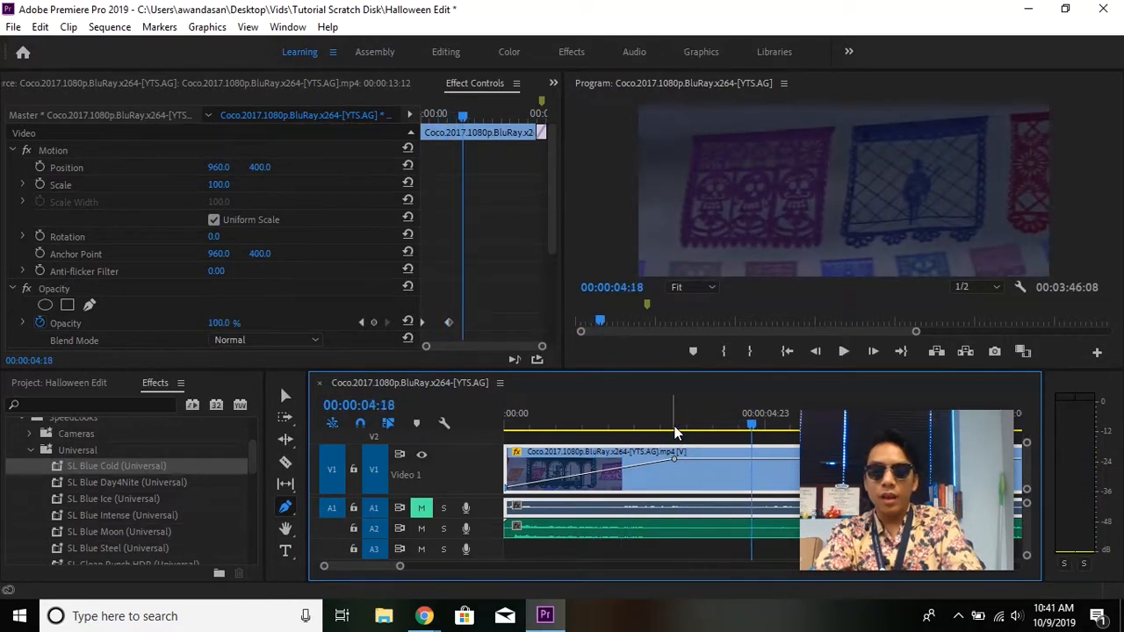
{"action": "left_click_drag", "start_coordinate": [401, 569], "coordinate": [437, 569]}
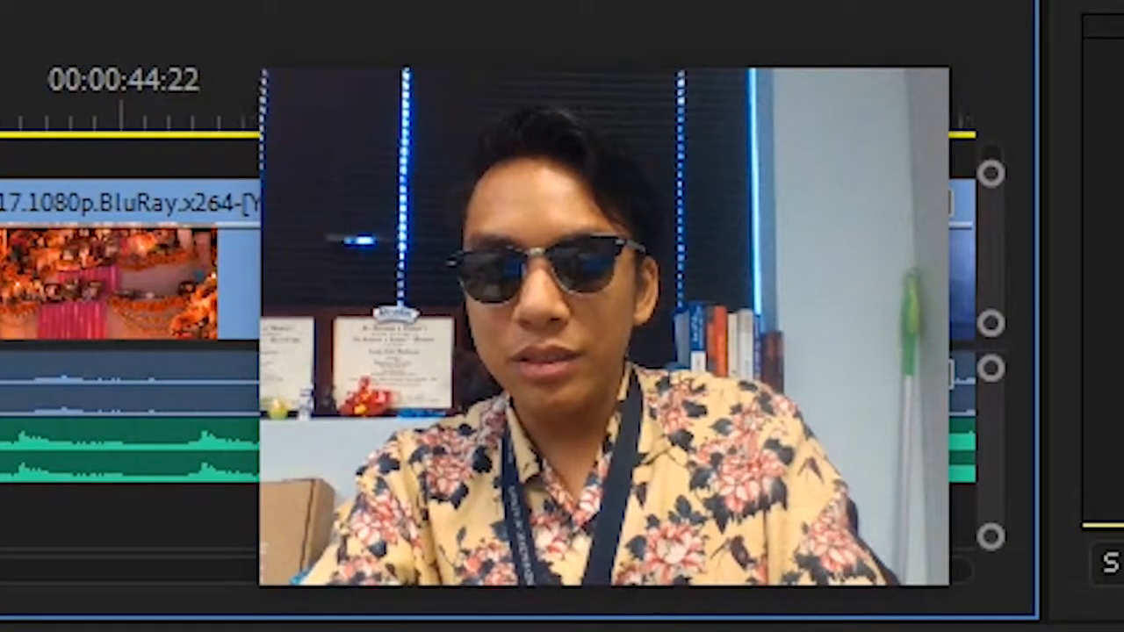
{"action": "scroll", "coordinate": [491, 333], "scroll_direction": "down", "scroll_amount": 10}
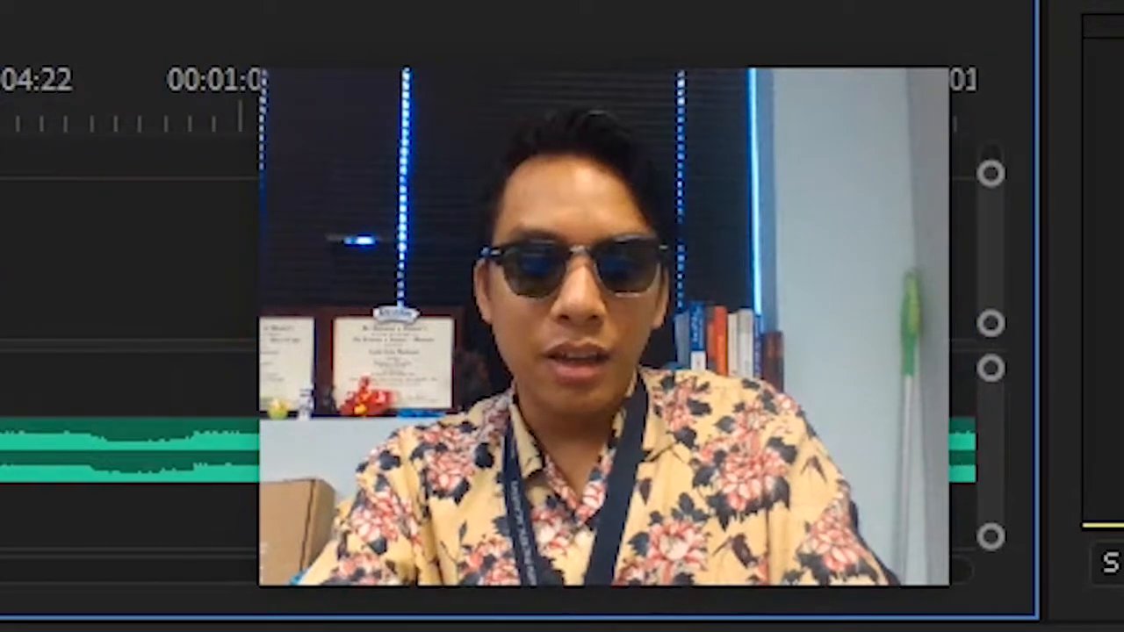
{"action": "scroll", "coordinate": [132, 263], "scroll_direction": "up", "scroll_amount": 8}
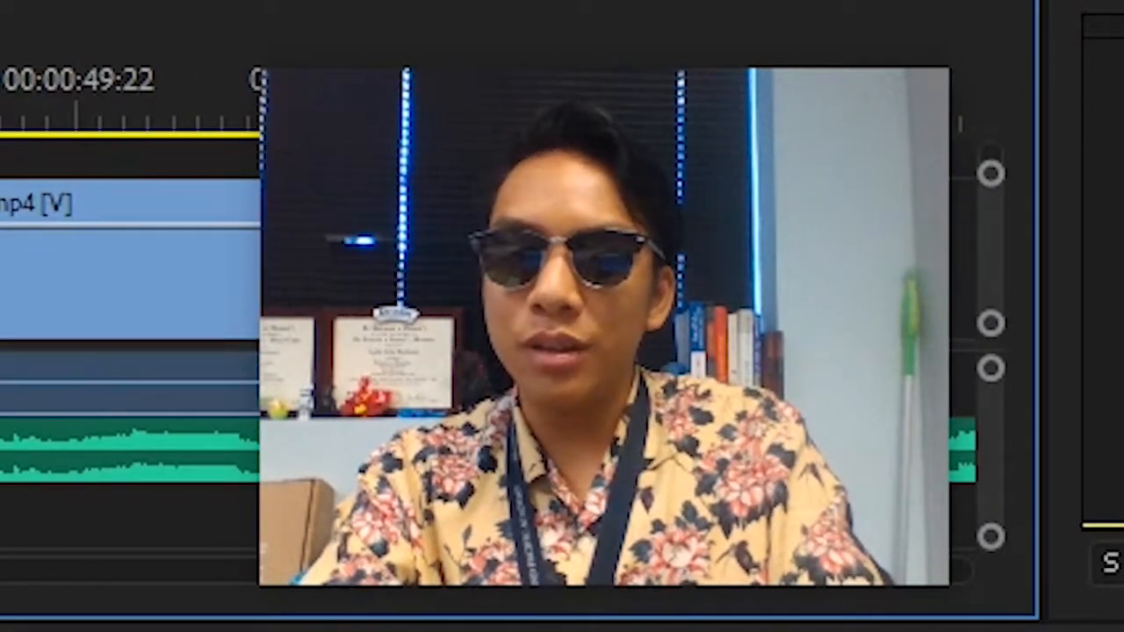
{"action": "scroll", "coordinate": [132, 263], "scroll_direction": "up", "scroll_amount": 14}
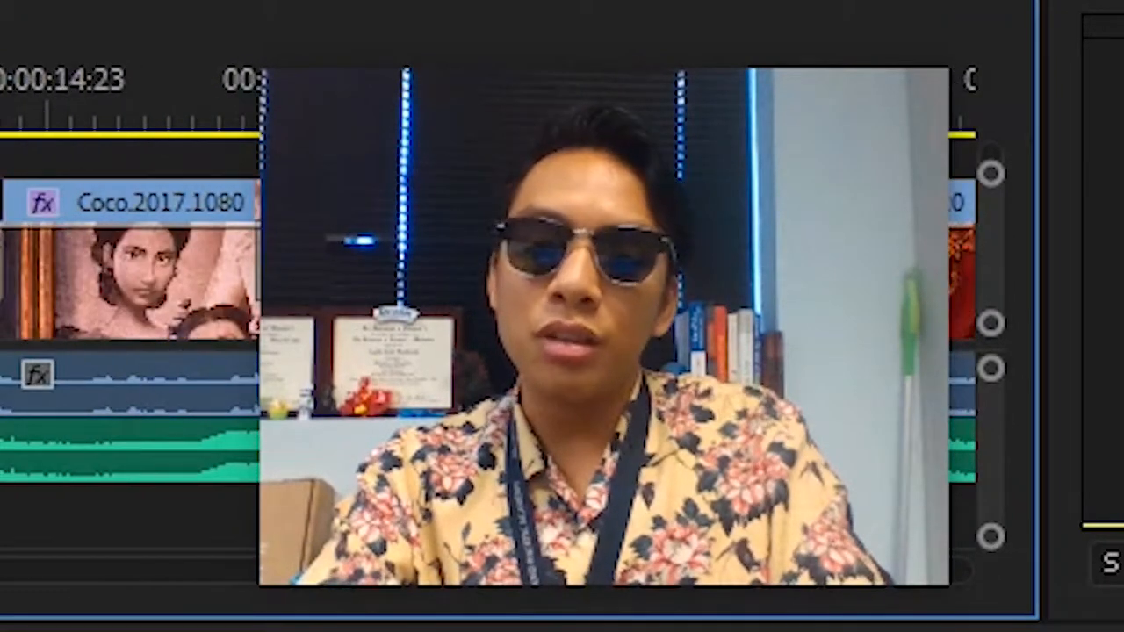
{"action": "scroll", "coordinate": [131, 264], "scroll_direction": "down", "scroll_amount": 2}
{"action": "scroll", "coordinate": [132, 263], "scroll_direction": "up", "scroll_amount": 2}
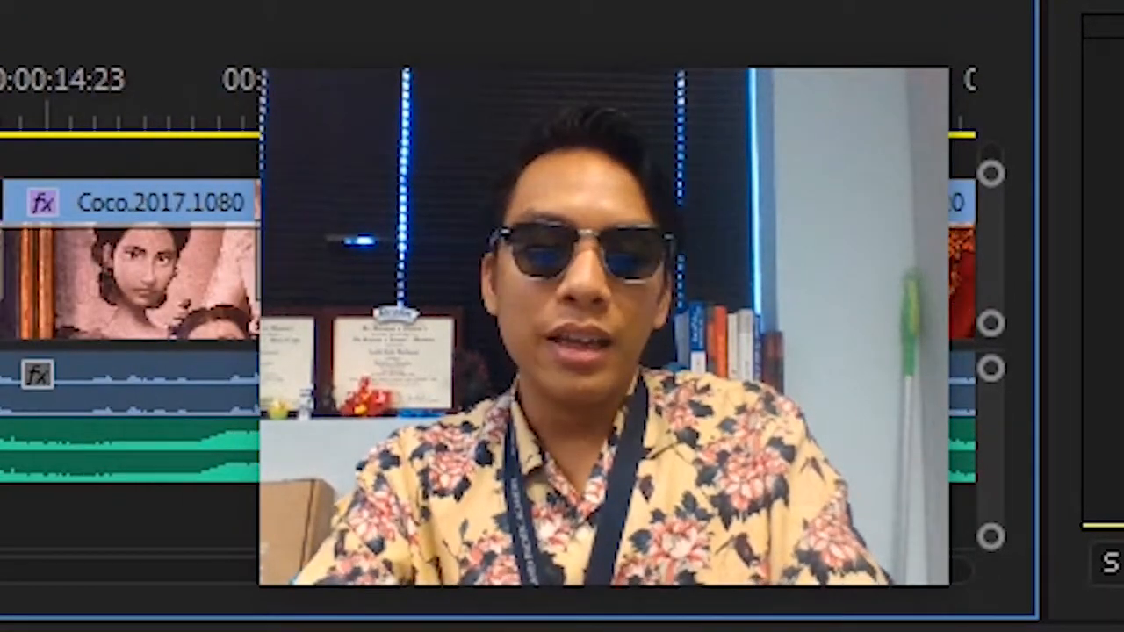